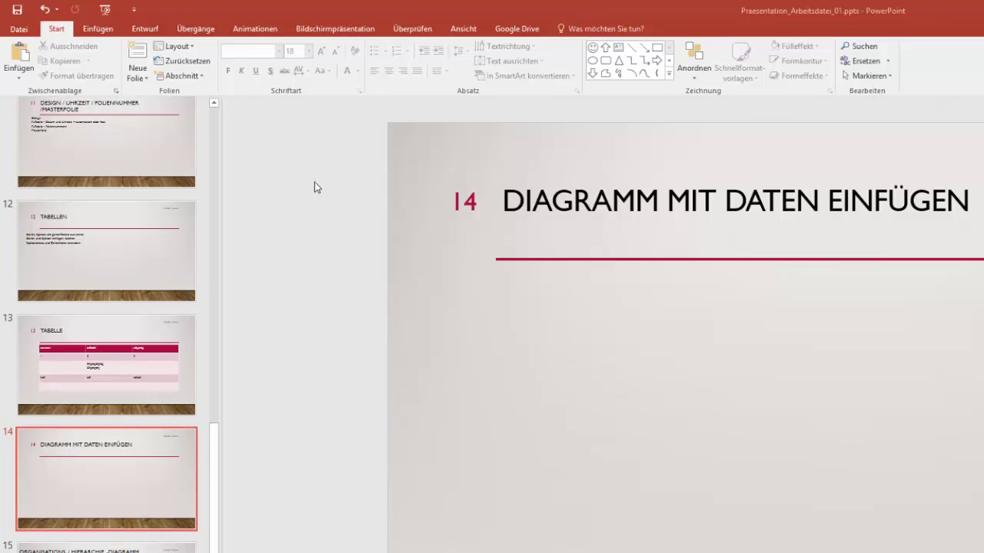
Bring up the Einfügen ribbon commands for adding content such as charts to slide 14.
{"action": "left_click", "coordinate": [106, 30]}
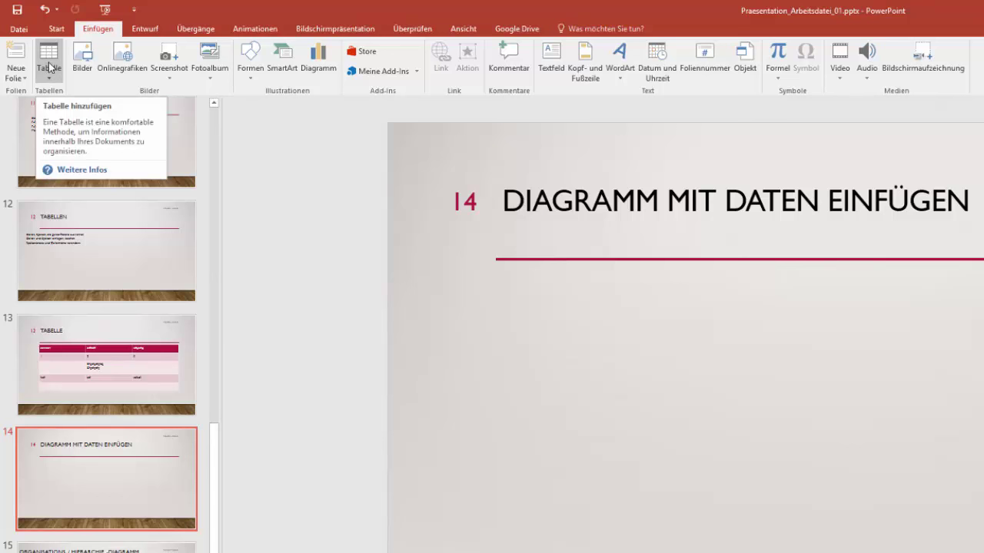
Insert a Säule > Gestapelte 3D-Säulen (stacked 3D column) chart on slide 14.
{"action": "left_click", "coordinate": [326, 73]}
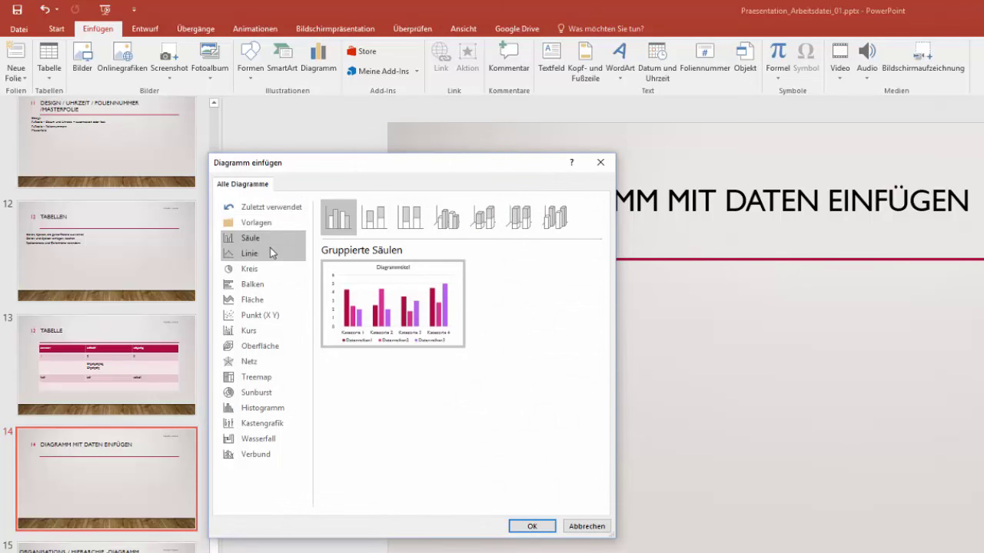
{"action": "left_click", "coordinate": [258, 272]}
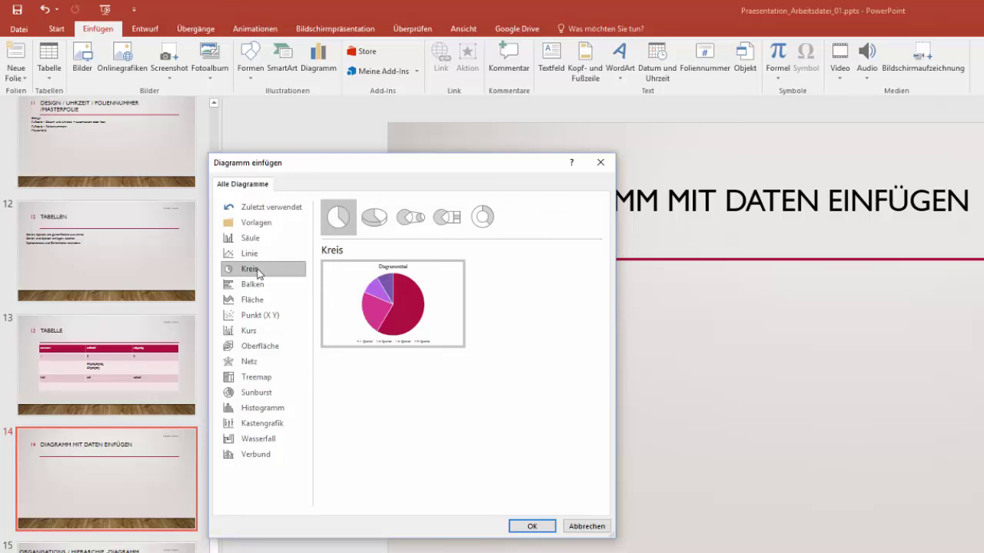
{"action": "left_click", "coordinate": [249, 256]}
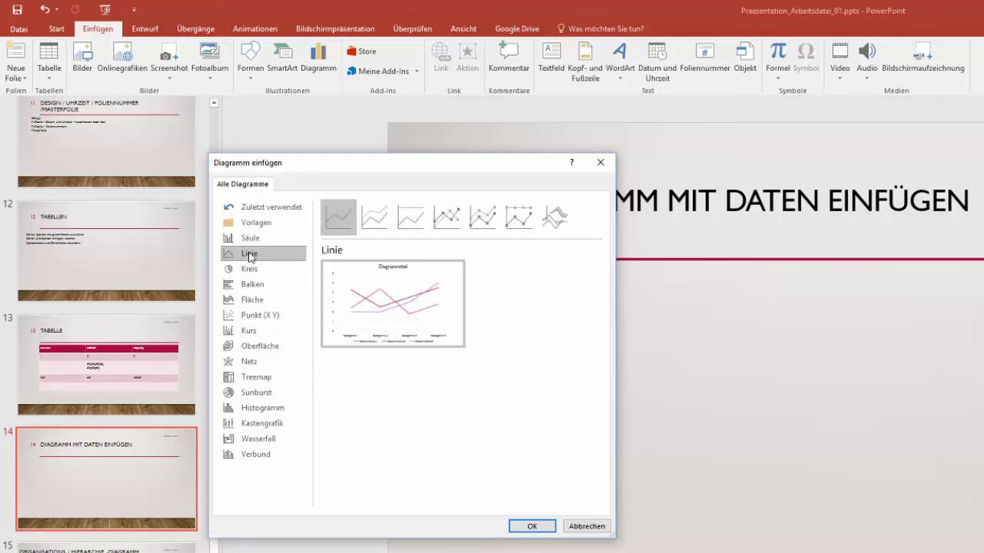
{"action": "left_click", "coordinate": [255, 317]}
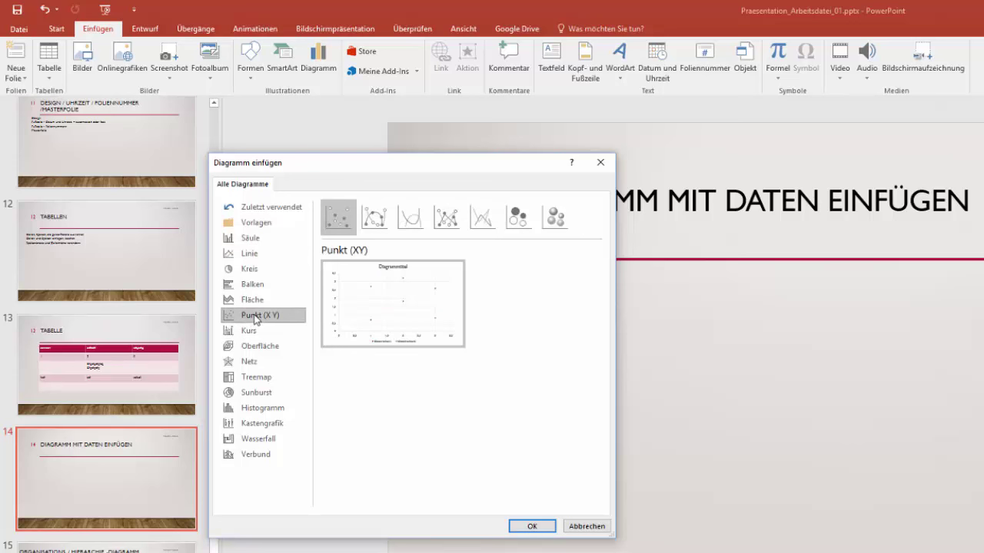
{"action": "left_click", "coordinate": [256, 240]}
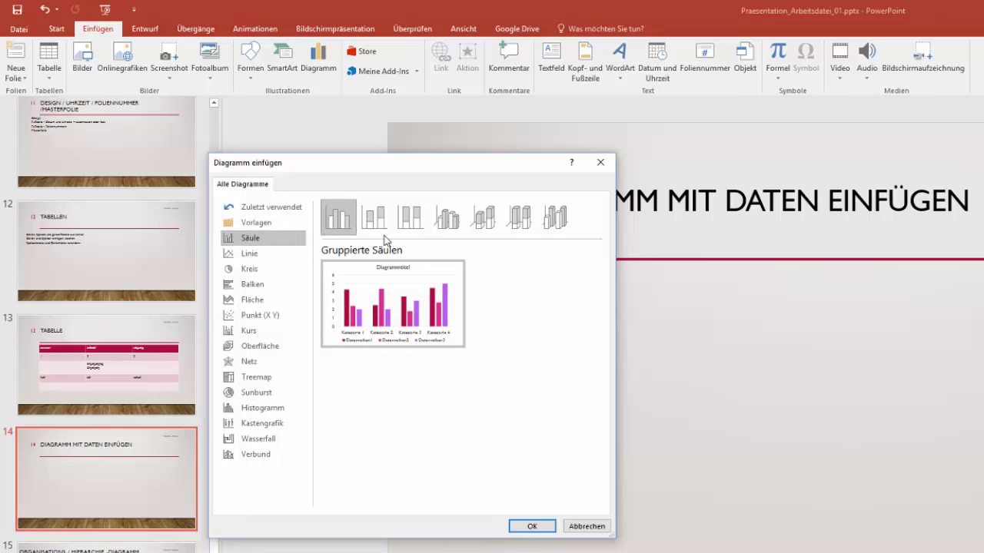
{"action": "left_click", "coordinate": [450, 235]}
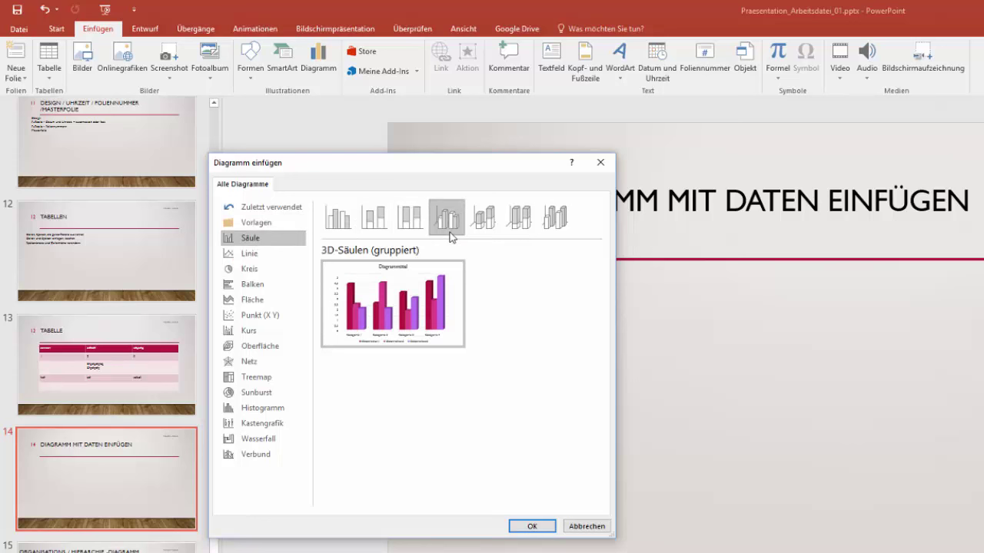
{"action": "left_click", "coordinate": [487, 235]}
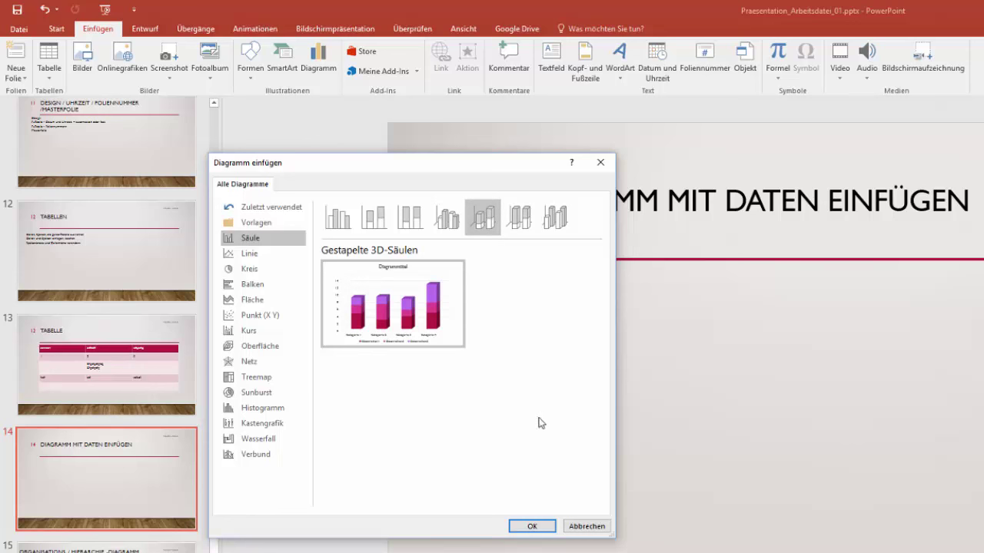
{"action": "left_click", "coordinate": [529, 525]}
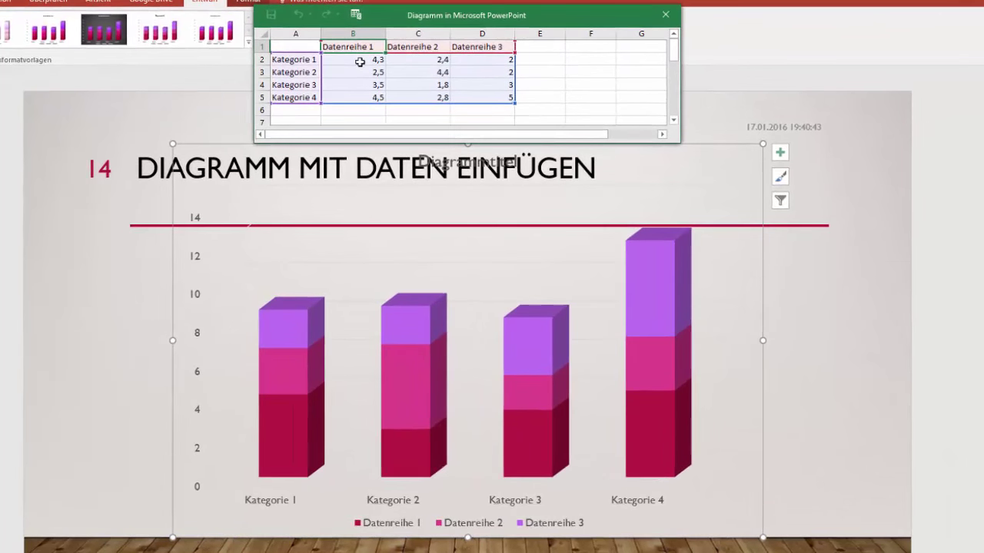
Rename the first category, Kategorie 1, to 'Ort 1' in the chart data sheet.
{"action": "left_click", "coordinate": [360, 62]}
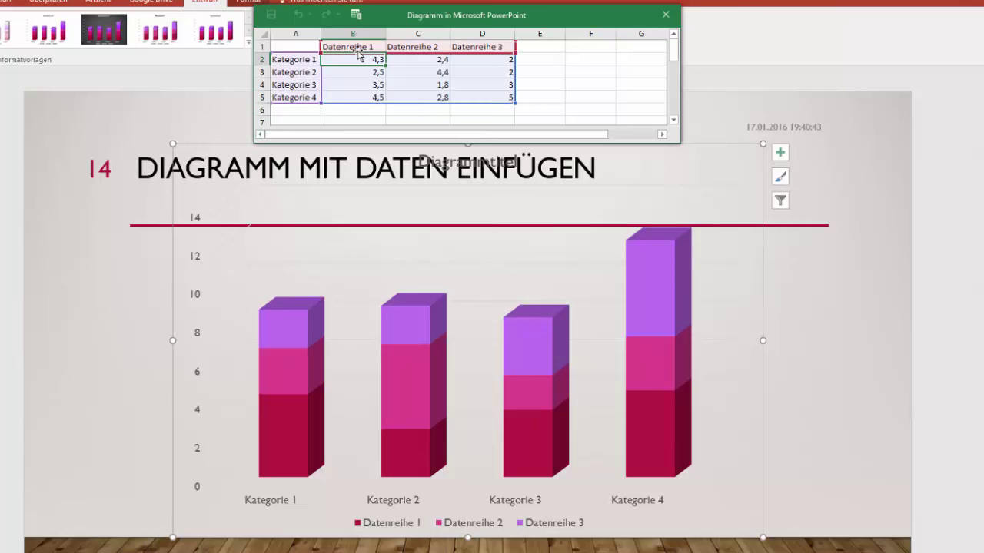
{"action": "left_click", "coordinate": [301, 60]}
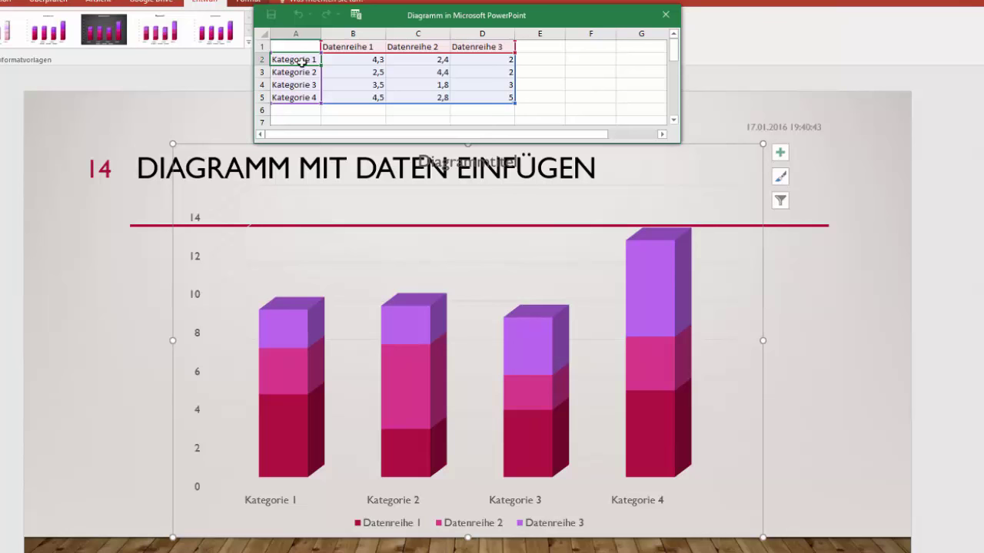
{"action": "double_click", "coordinate": [302, 61]}
{"action": "key", "text": "Right"}
{"action": "key", "text": "Right"}
{"action": "key", "text": "shift+Home"}
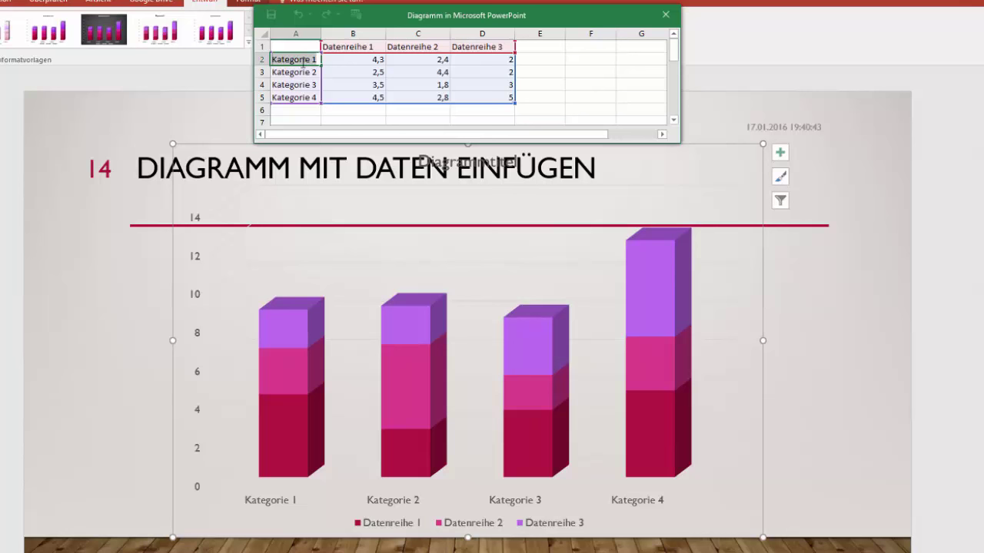
{"action": "type", "text": "Ort 1"}
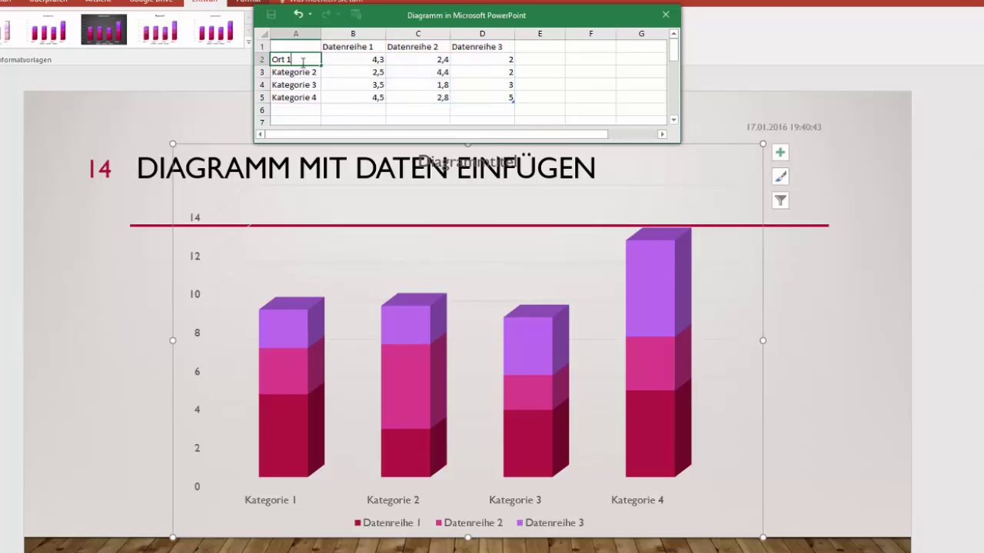
{"action": "key", "text": "Return"}
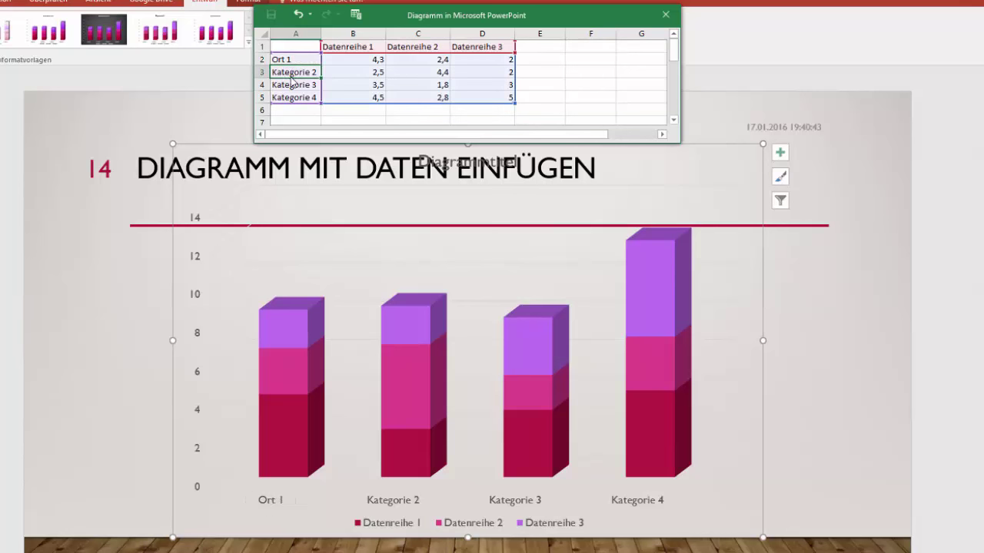
{"action": "key", "text": "Down"}
{"action": "key", "text": "Down"}
Rename Kategorie 2 and Kategorie 3 to 'Ort 2' and 'Ort 3'.
{"action": "left_click", "coordinate": [297, 72]}
{"action": "double_click", "coordinate": [299, 72]}
{"action": "key", "text": "BackSpace"}
{"action": "key", "text": "BackSpace"}
{"action": "key", "text": "BackSpace"}
{"action": "key", "text": "BackSpace"}
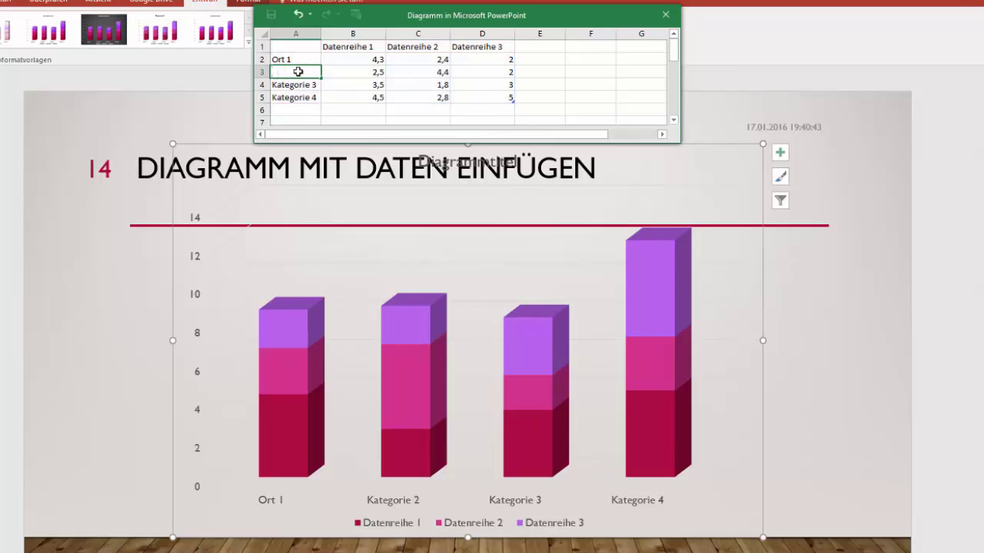
{"action": "type", "text": "Ort 2"}
{"action": "left_click", "coordinate": [290, 87]}
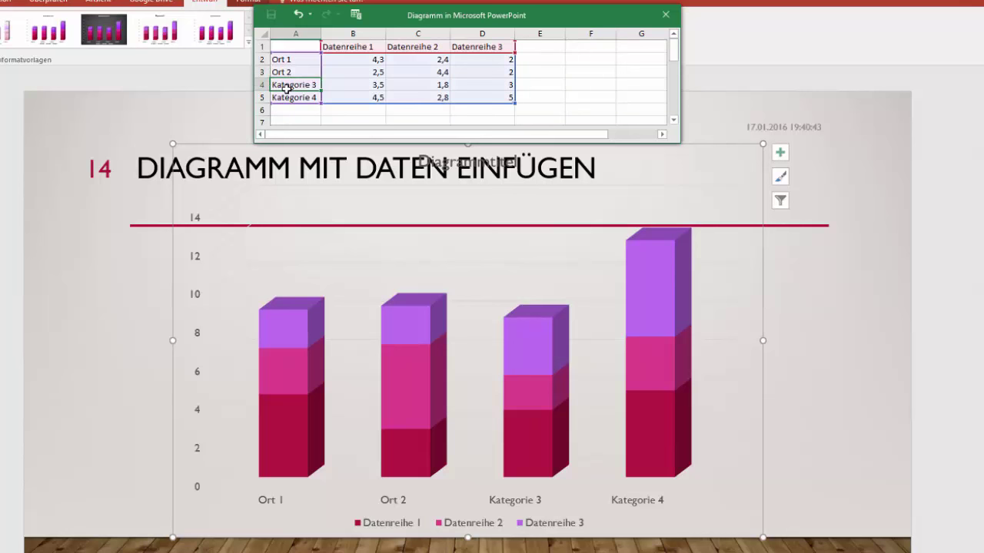
{"action": "left_click", "coordinate": [289, 93]}
{"action": "left_click", "coordinate": [292, 85]}
{"action": "double_click", "coordinate": [291, 85]}
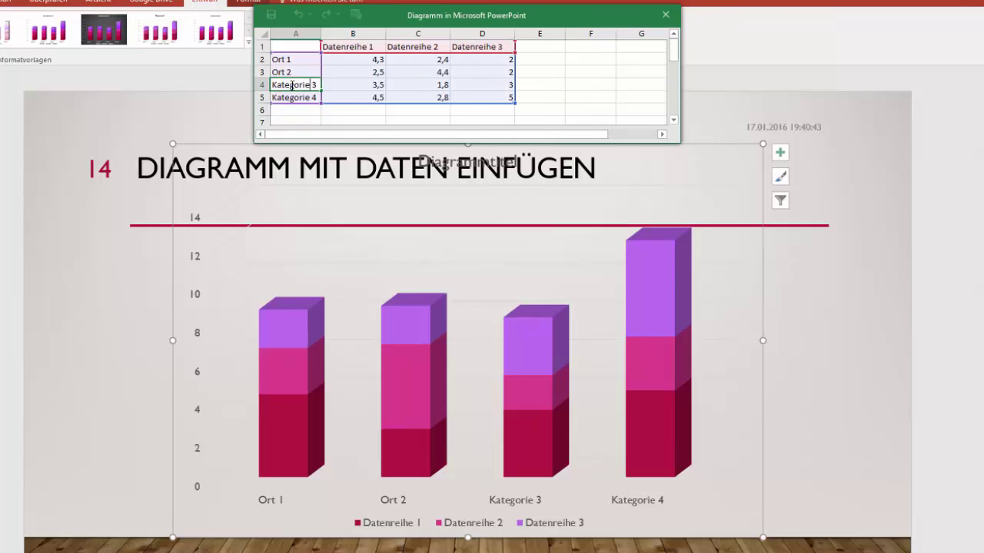
{"action": "double_click", "coordinate": [292, 86]}
{"action": "type", "text": "Ort"}
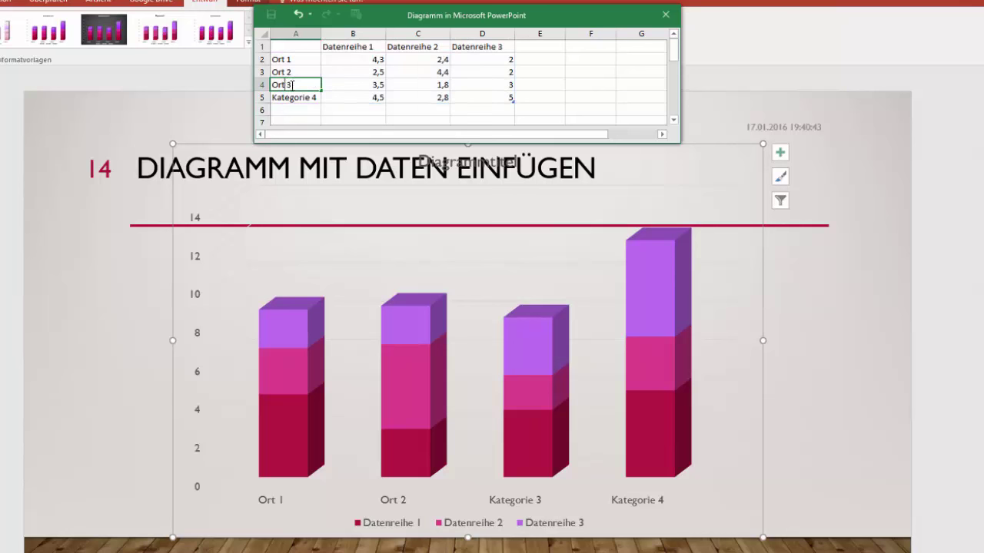
{"action": "left_click", "coordinate": [352, 85]}
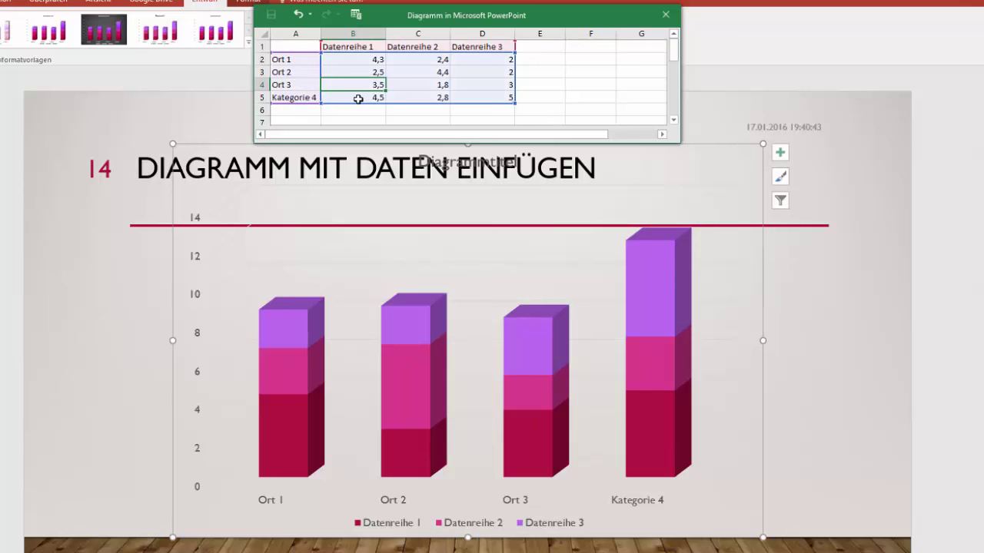
Delete the Kategorie 4 row's data so the chart shows only Ort 1–3.
{"action": "left_click", "coordinate": [292, 96]}
{"action": "left_click_drag", "start_coordinate": [292, 96], "coordinate": [486, 96]}
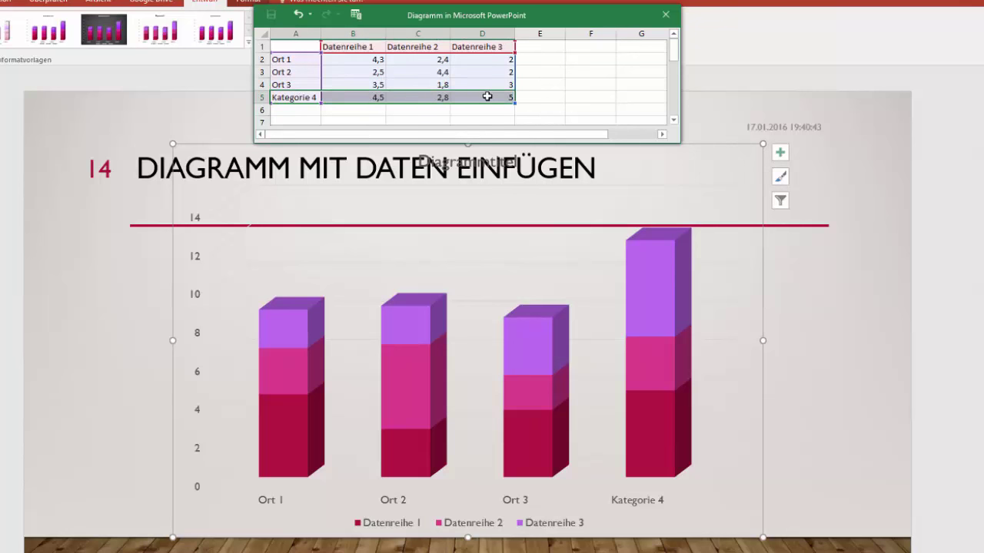
{"action": "key", "text": "Delete"}
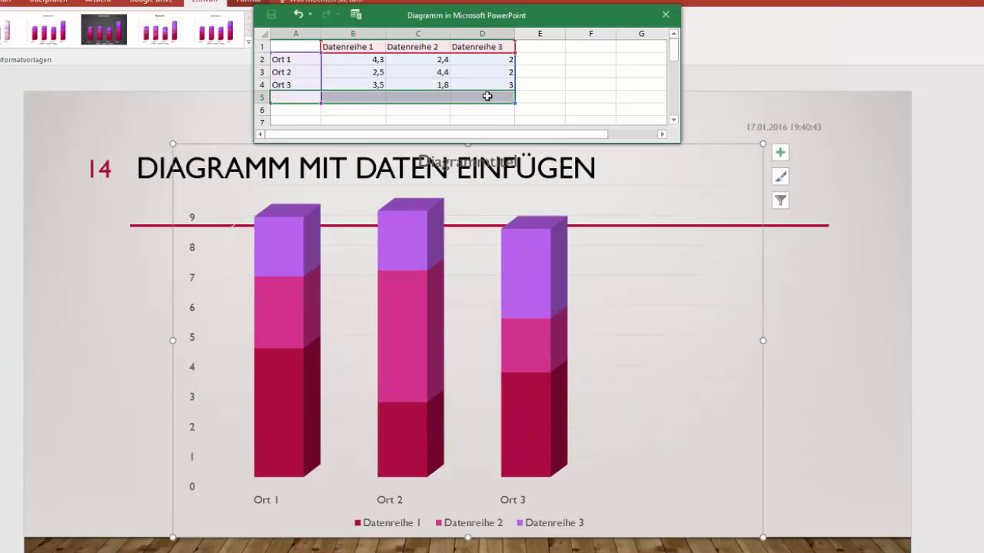
{"action": "left_click", "coordinate": [286, 84]}
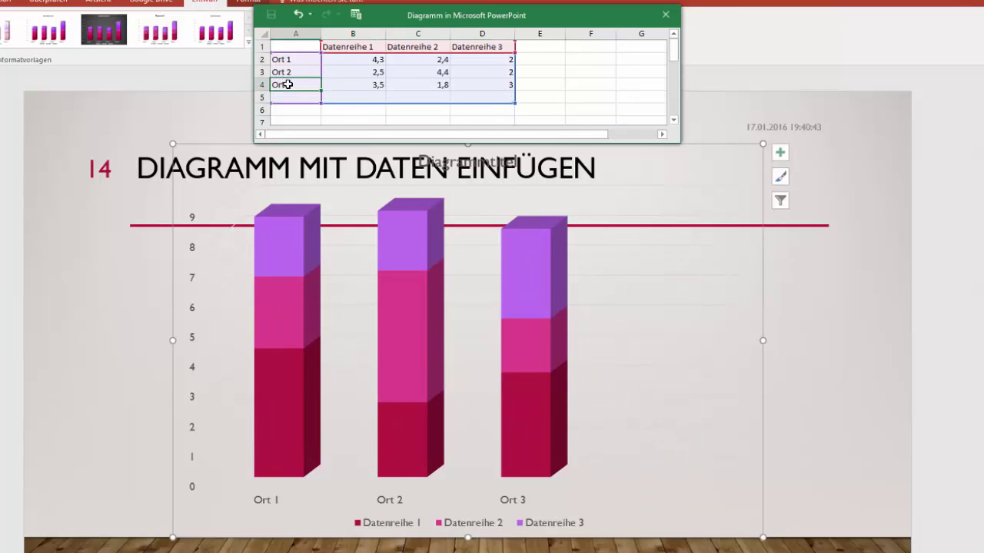
{"action": "left_click", "coordinate": [290, 72]}
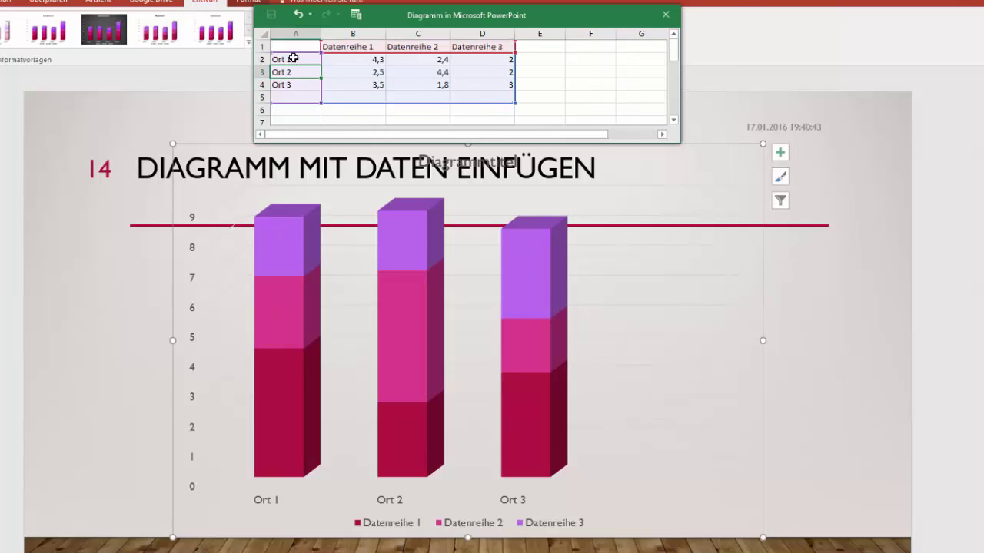
Enter 234, 345 and 156 as the Datenreihe 1 values for Ort 1–3.
{"action": "left_click", "coordinate": [353, 61]}
{"action": "key", "text": "Down"}
{"action": "key", "text": "Down"}
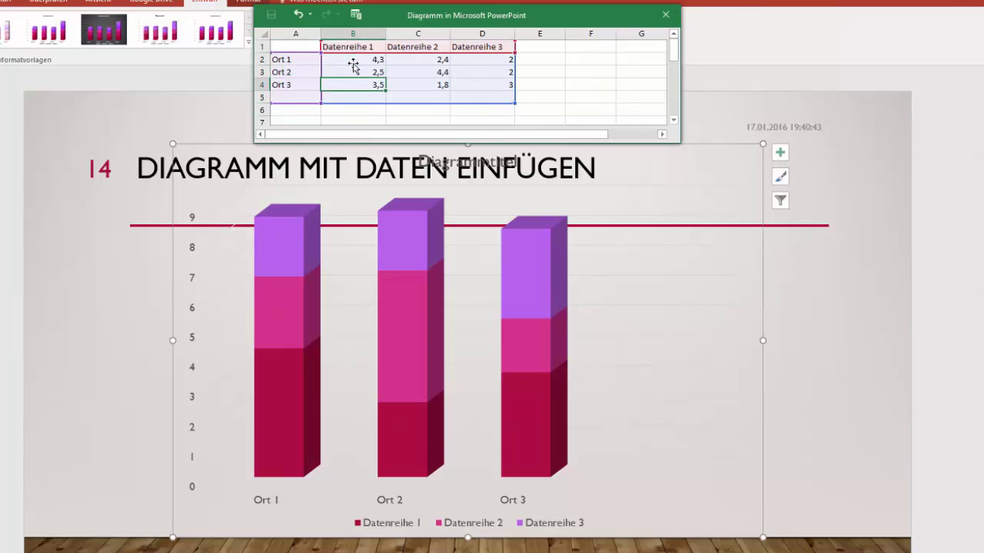
{"action": "key", "text": "Up"}
{"action": "double_click", "coordinate": [364, 59]}
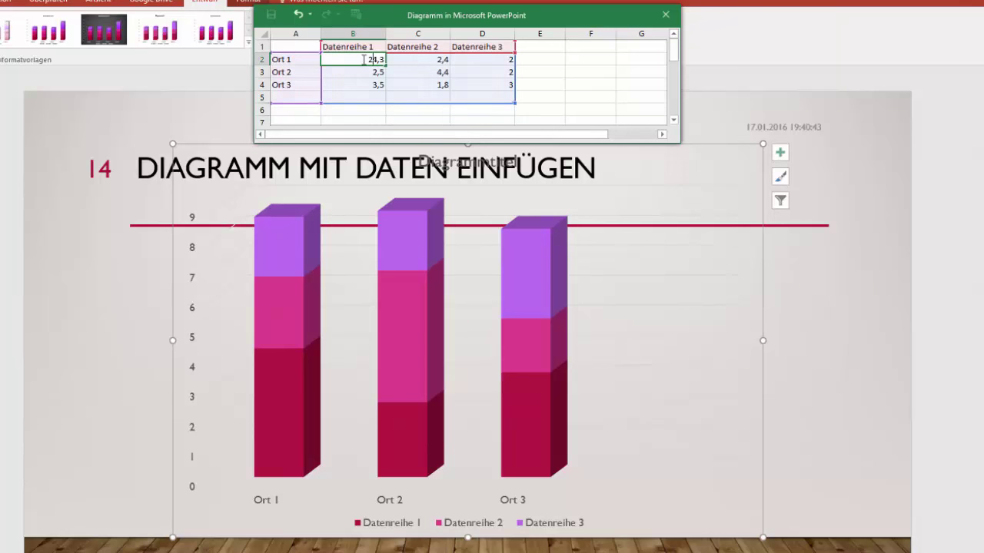
{"action": "type", "text": "23"}
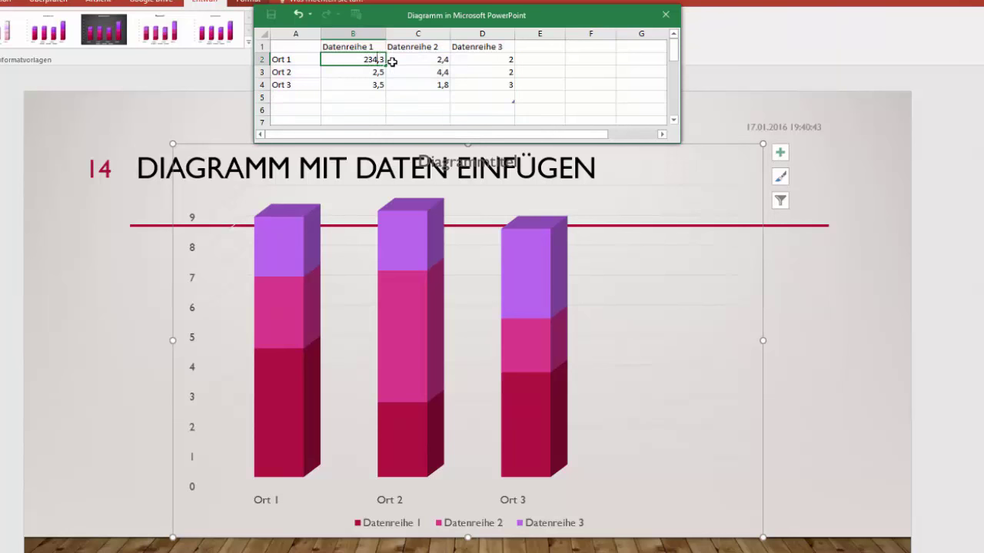
{"action": "key", "text": "BackSpace"}
{"action": "left_click", "coordinate": [367, 74]}
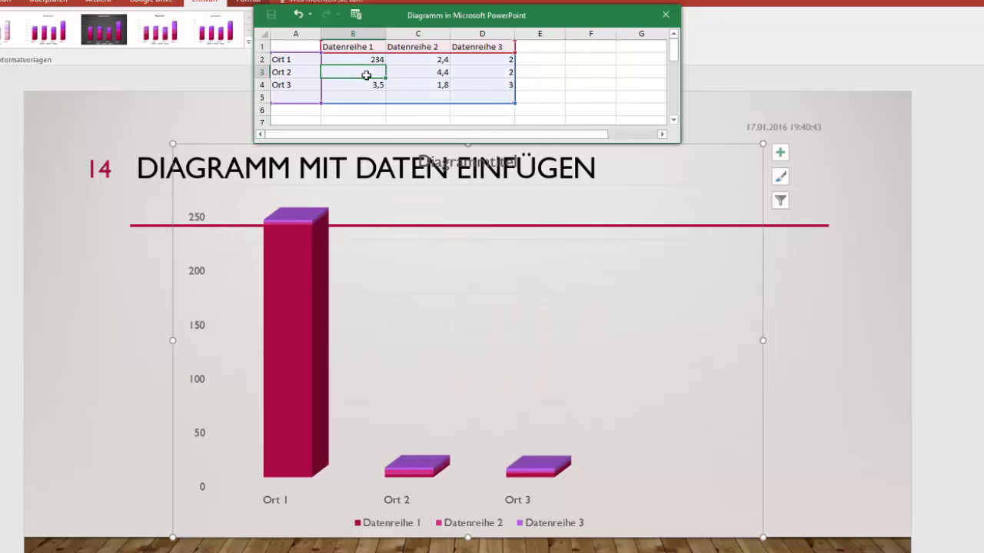
{"action": "double_click", "coordinate": [366, 74]}
{"action": "key", "text": "BackSpace"}
{"action": "key", "text": "BackSpace"}
{"action": "key", "text": "BackSpace"}
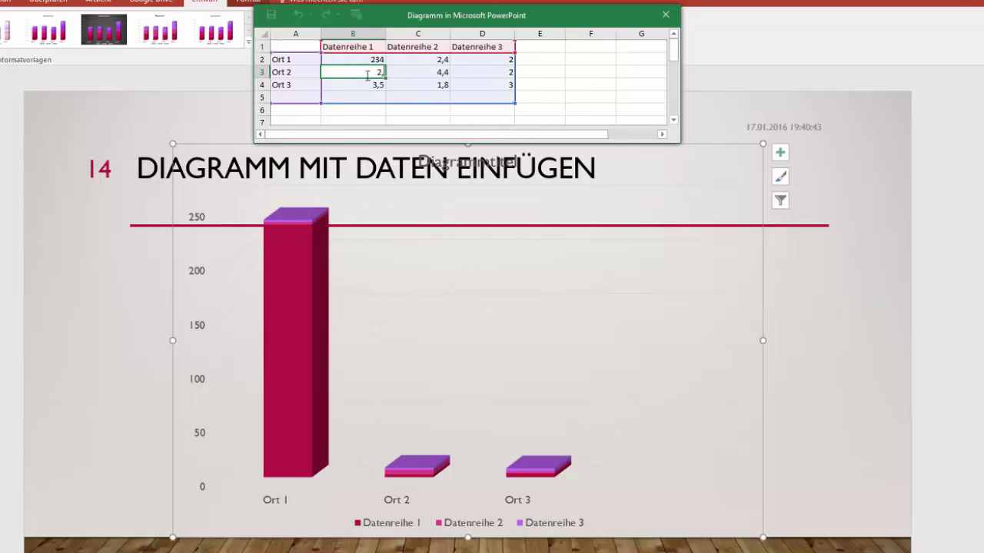
{"action": "type", "text": "34"}
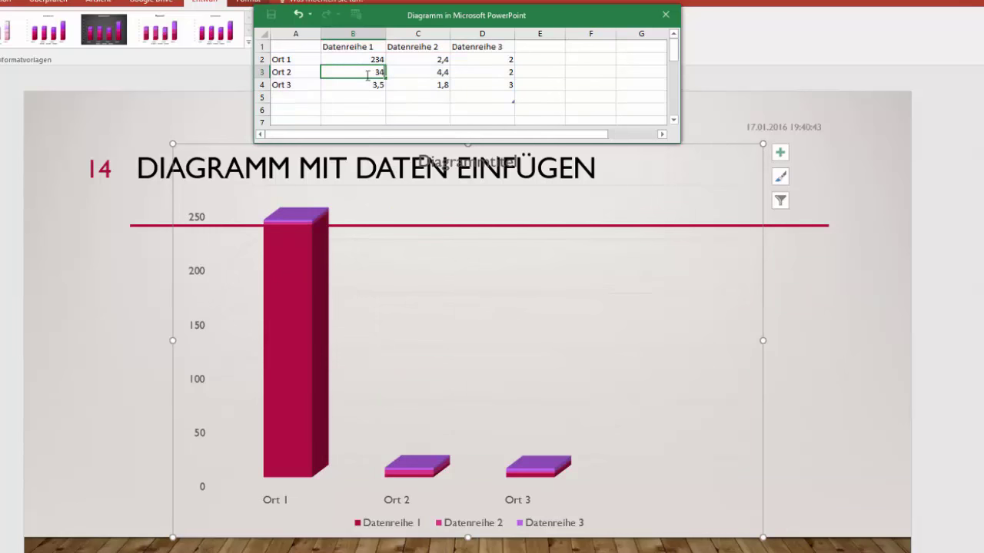
{"action": "type", "text": "5"}
{"action": "left_click", "coordinate": [365, 87]}
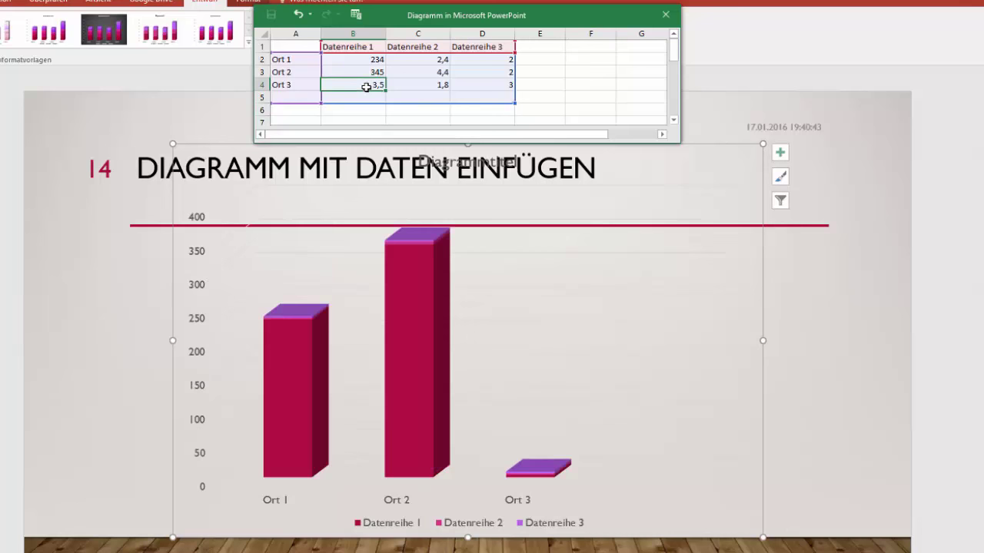
{"action": "double_click", "coordinate": [365, 87]}
{"action": "key", "text": "BackSpace"}
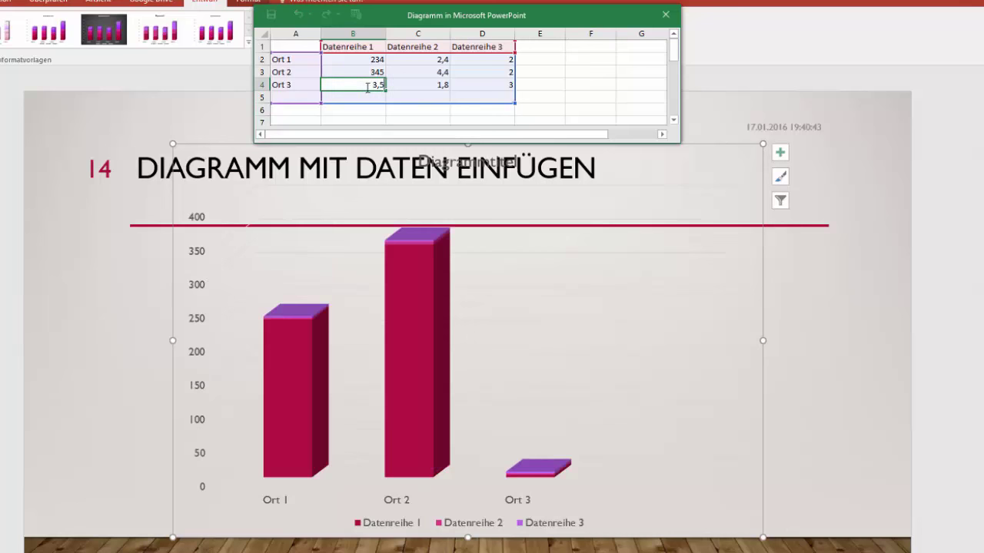
{"action": "key", "text": "BackSpace"}
{"action": "type", "text": "1"}
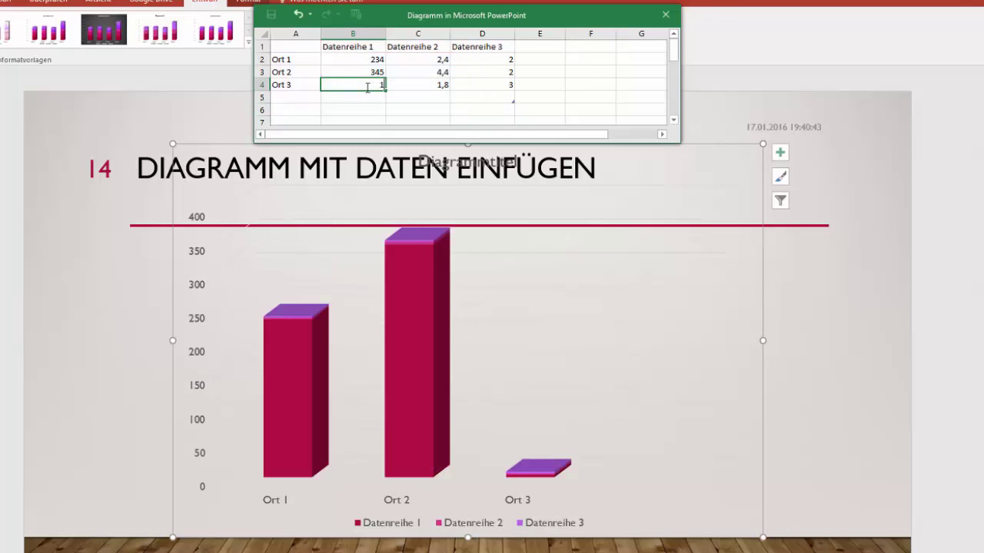
{"action": "type", "text": "56"}
{"action": "key", "text": "Return"}
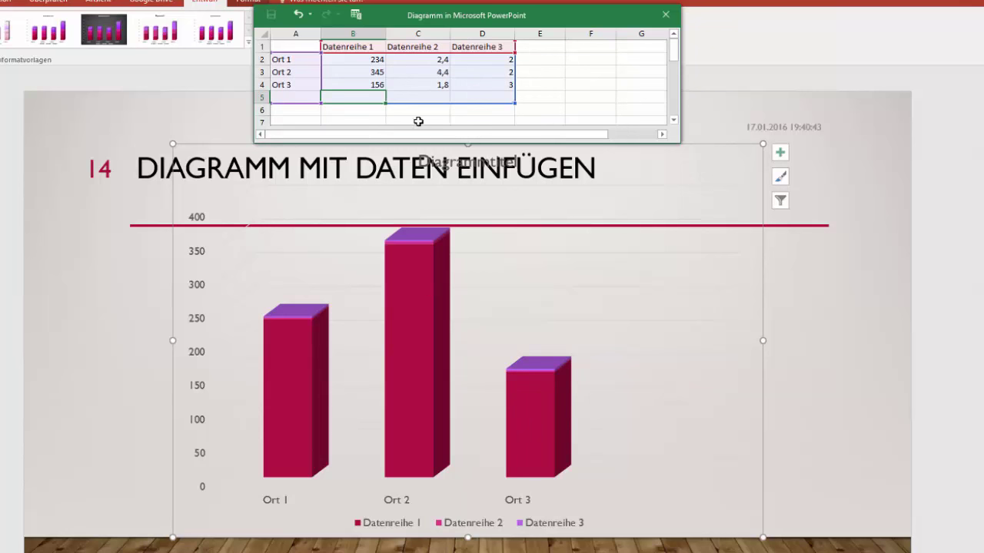
Enter 267, 345 and 126 as the Datenreihe 2 values for Ort 1–3.
{"action": "left_click", "coordinate": [414, 60]}
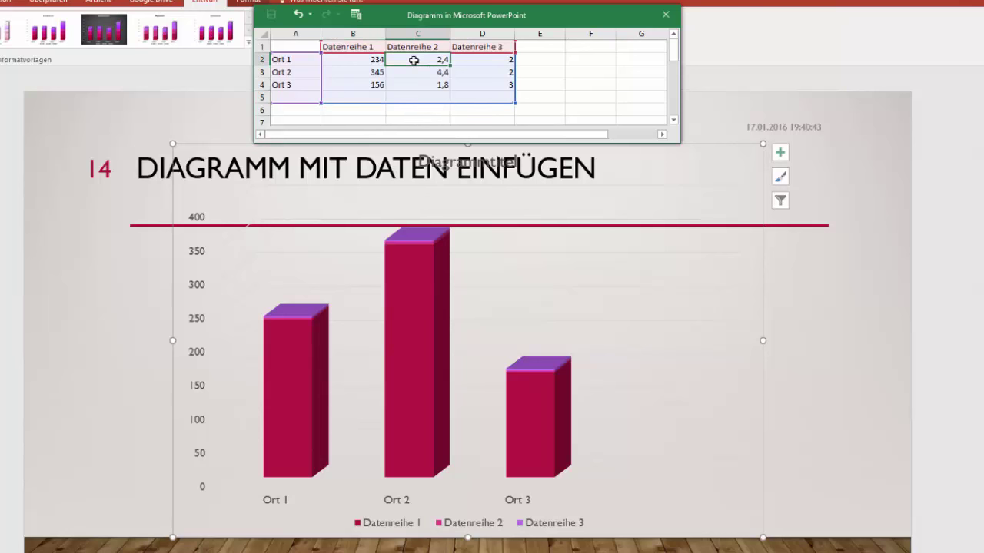
{"action": "double_click", "coordinate": [413, 60]}
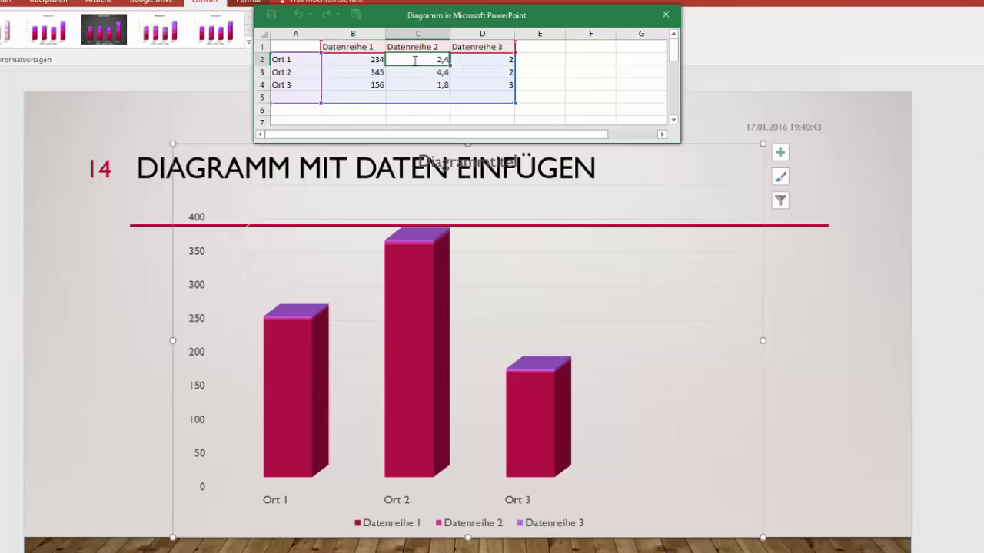
{"action": "key", "text": "BackSpace"}
{"action": "key", "text": "BackSpace"}
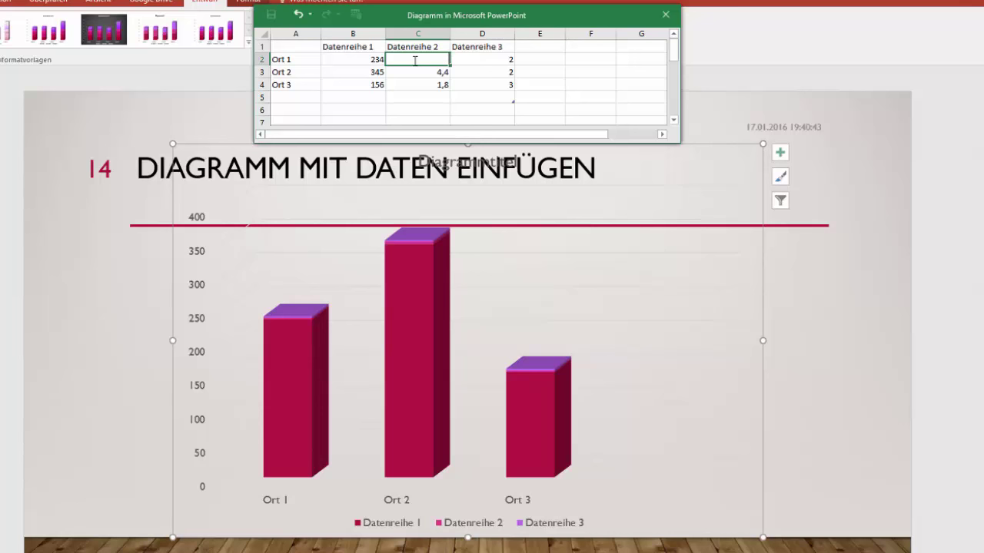
{"action": "type", "text": "267"}
{"action": "key", "text": "Return"}
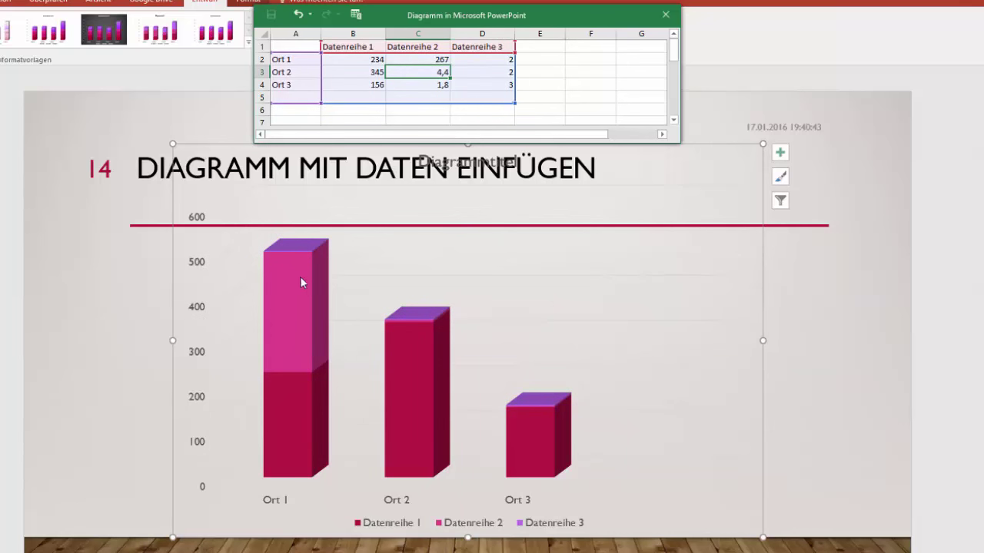
{"action": "double_click", "coordinate": [443, 73]}
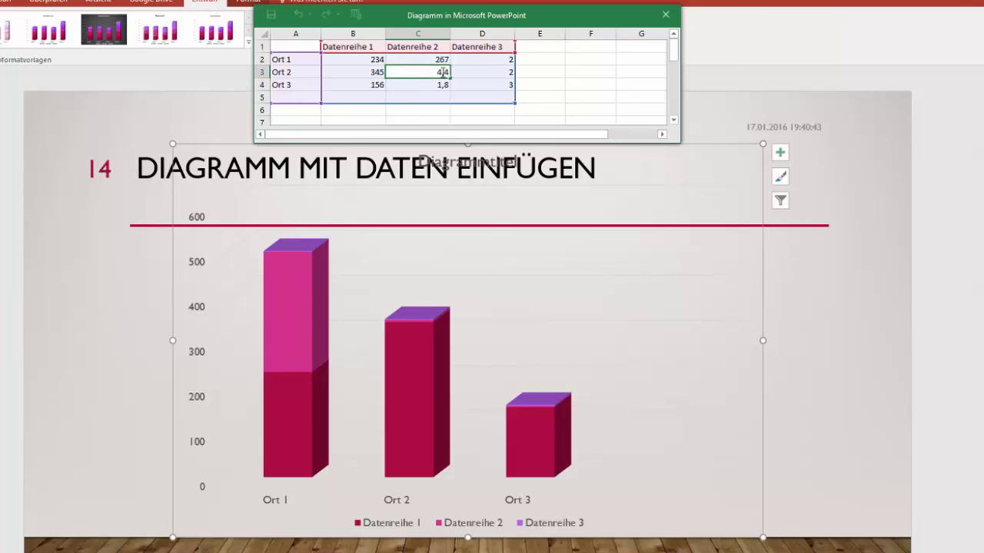
{"action": "key", "text": "Escape"}
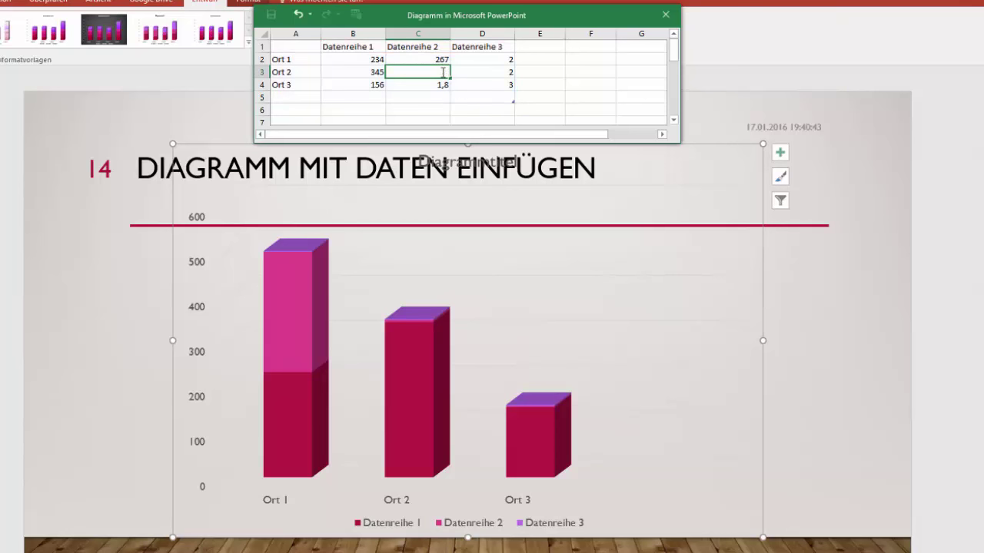
{"action": "type", "text": "3"}
{"action": "type", "text": "45"}
{"action": "key", "text": "BackSpace"}
{"action": "type", "text": "5"}
{"action": "key", "text": "Return"}
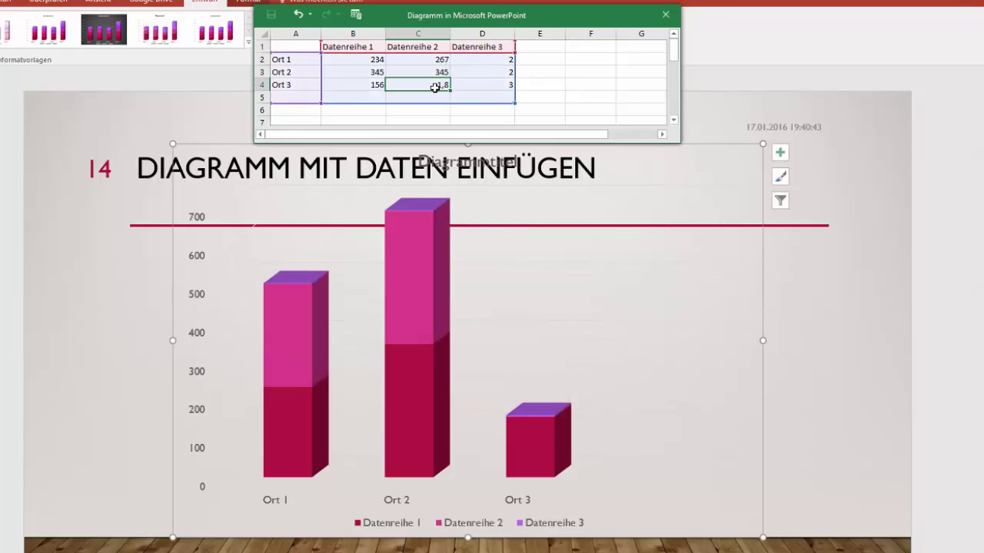
{"action": "double_click", "coordinate": [434, 88]}
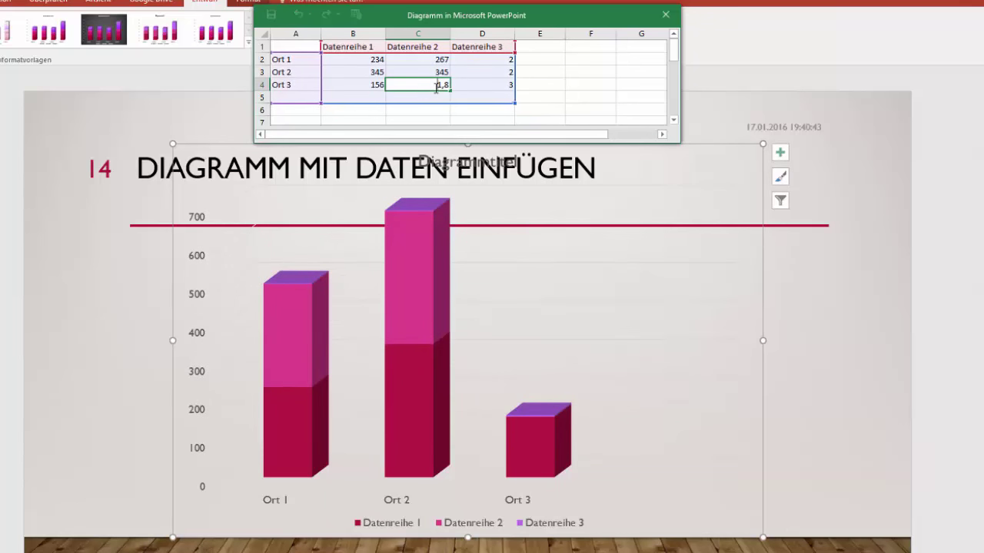
{"action": "key", "text": "BackSpace"}
{"action": "key", "text": "BackSpace"}
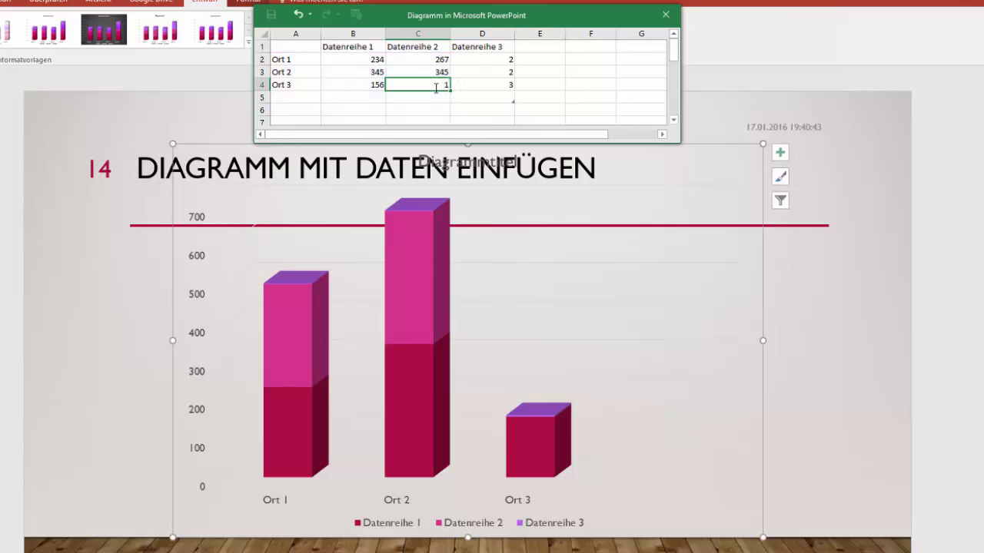
{"action": "type", "text": "26"}
{"action": "left_click", "coordinate": [473, 72]}
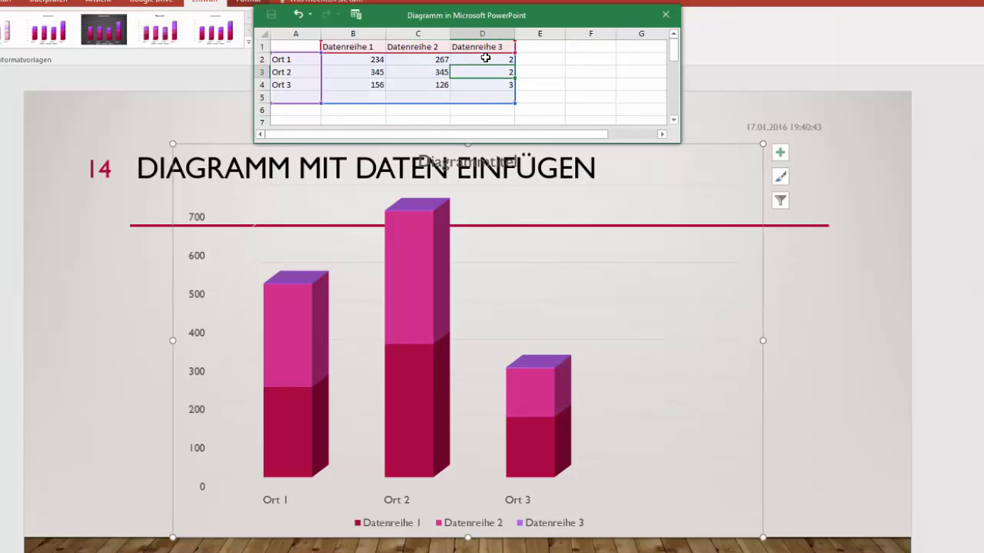
{"action": "left_click", "coordinate": [442, 86]}
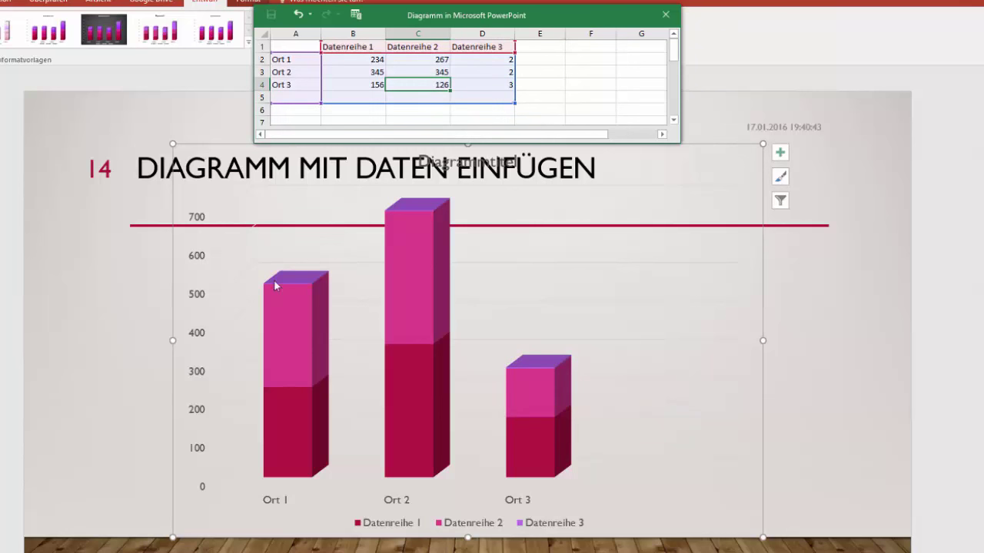
Clear column D's Datenreihe 3 name and values so only Datenreihe 1 and 2 stay stacked.
{"action": "left_click", "coordinate": [489, 68]}
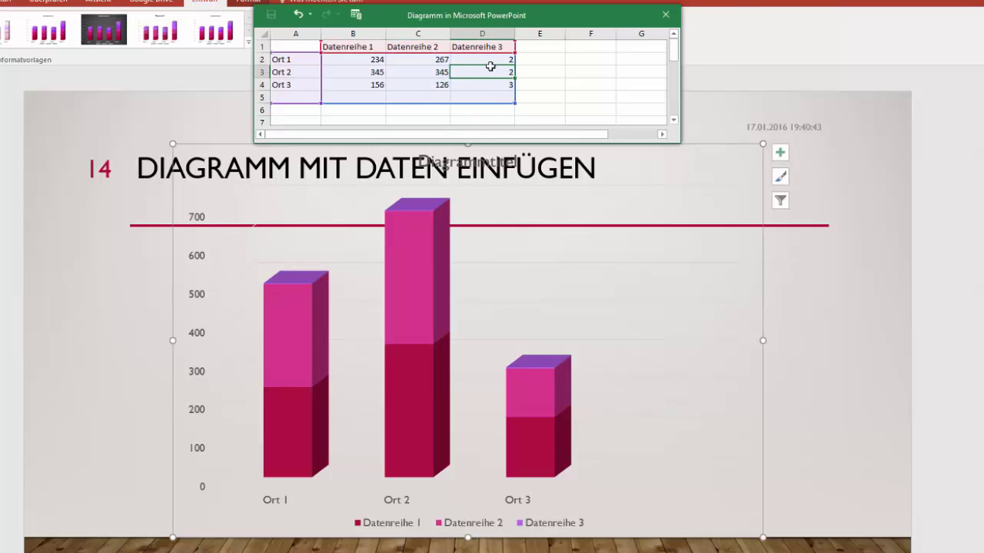
{"action": "left_click", "coordinate": [487, 46]}
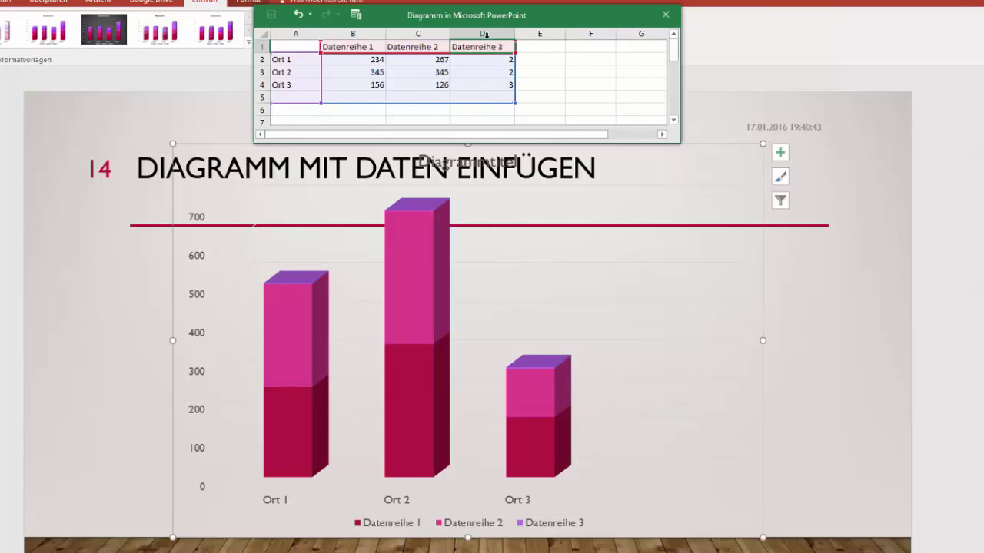
{"action": "left_click", "coordinate": [484, 33]}
{"action": "key", "text": "Delete"}
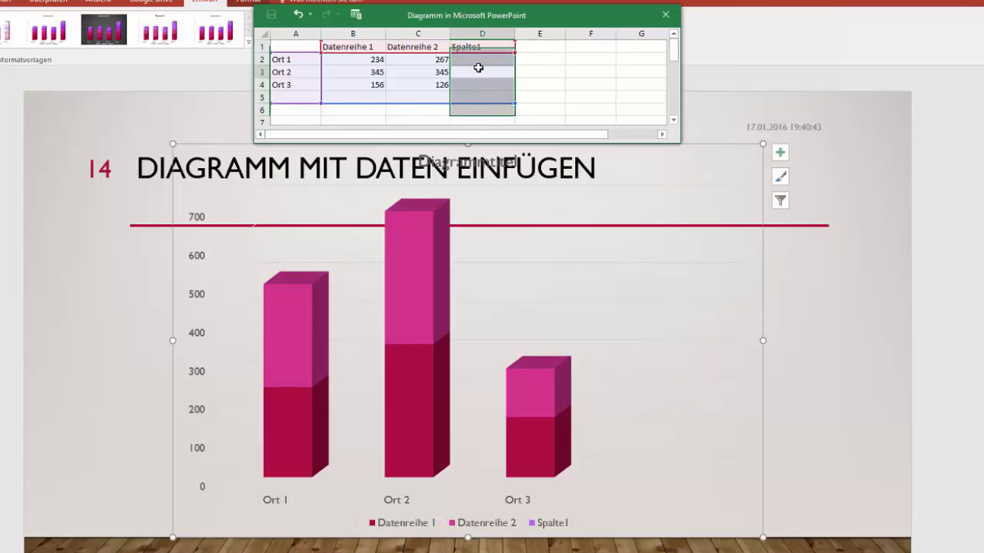
{"action": "left_click", "coordinate": [477, 67]}
{"action": "left_click_drag", "start_coordinate": [478, 47], "coordinate": [478, 97]}
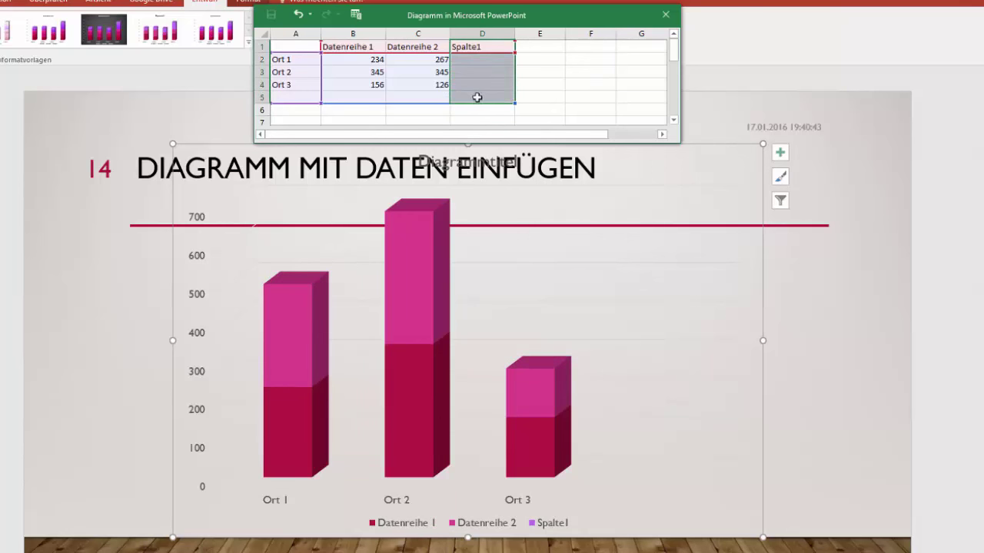
{"action": "left_click", "coordinate": [437, 61]}
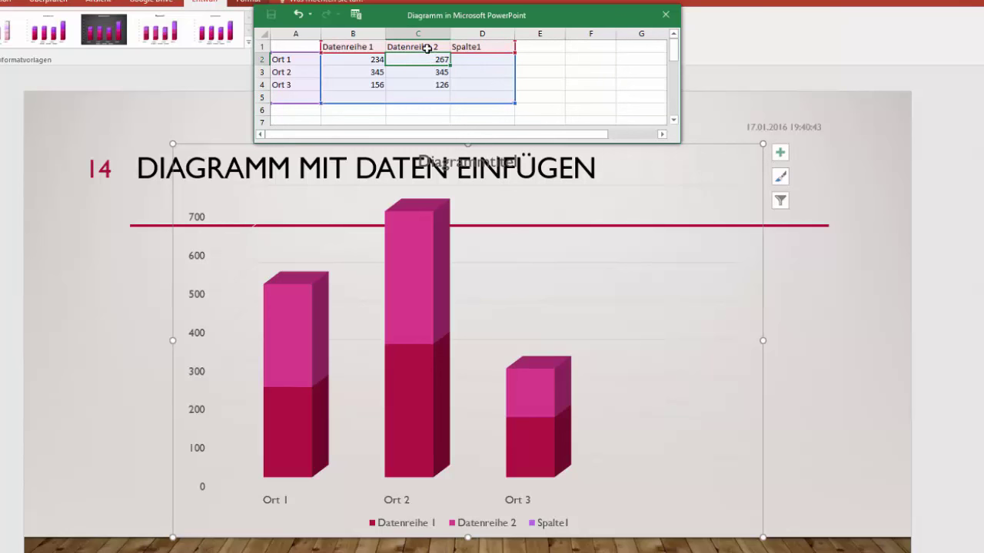
{"action": "left_click", "coordinate": [424, 46]}
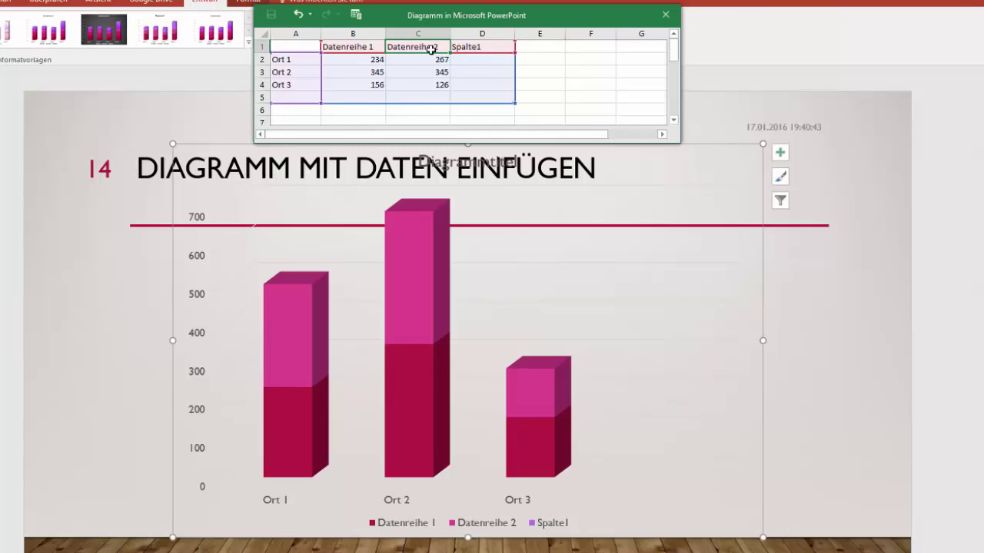
{"action": "left_click", "coordinate": [538, 216]}
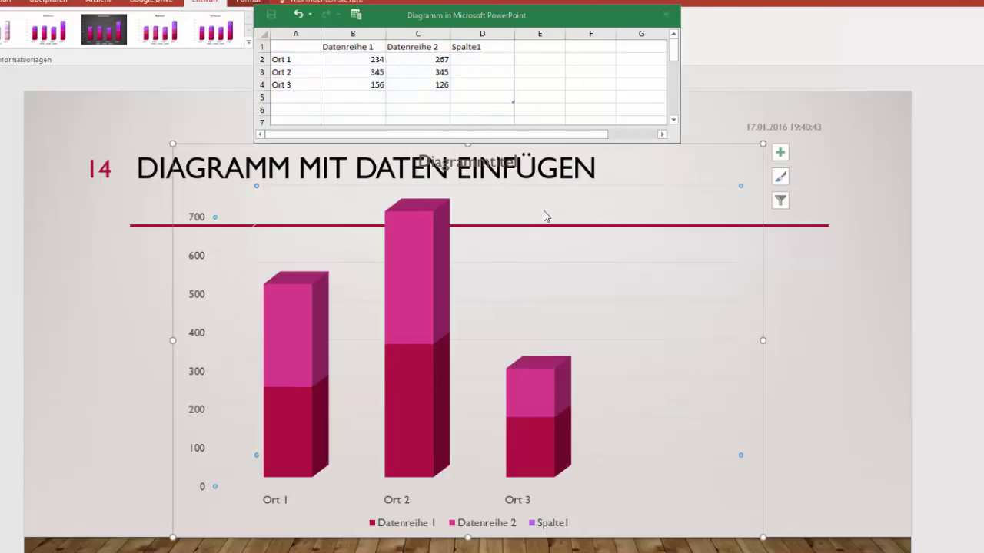
Close the chart data sheet and move the chart up and right on the slide.
{"action": "left_click", "coordinate": [666, 15]}
{"action": "left_click", "coordinate": [666, 15]}
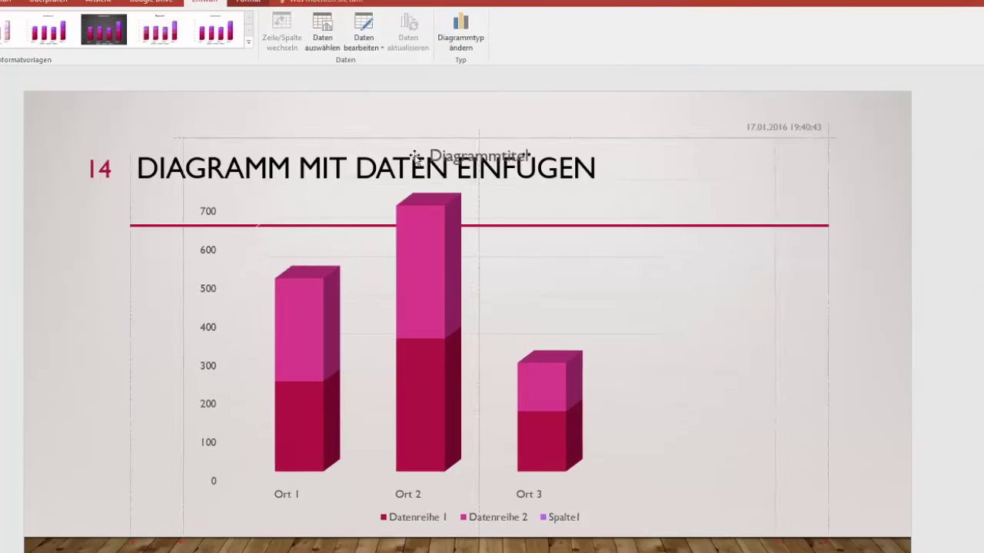
{"action": "left_click_drag", "start_coordinate": [397, 164], "coordinate": [456, 136]}
Replace the Diagrammtitel placeholder with the title 'Männer und Frauen'.
{"action": "left_click", "coordinate": [481, 137]}
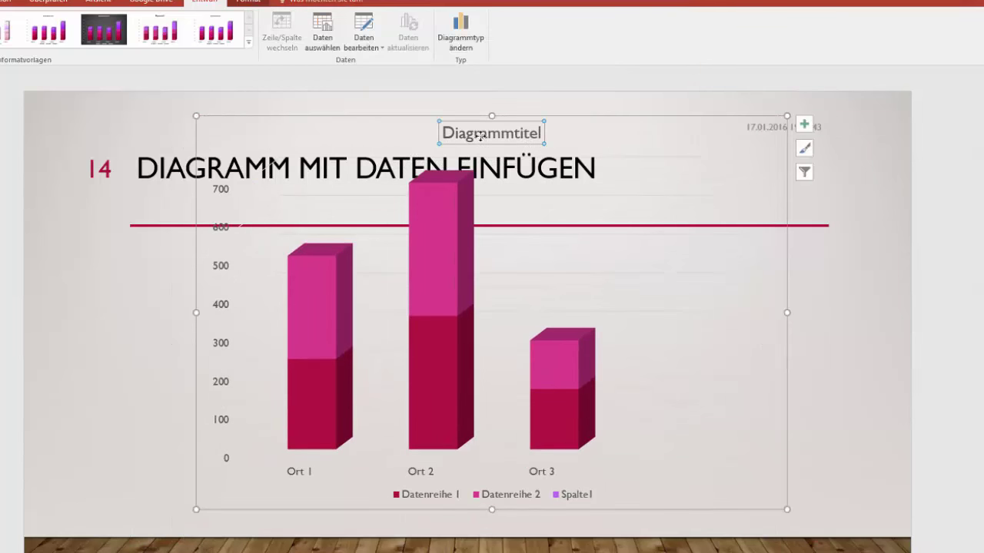
{"action": "left_click", "coordinate": [499, 135]}
{"action": "double_click", "coordinate": [500, 135]}
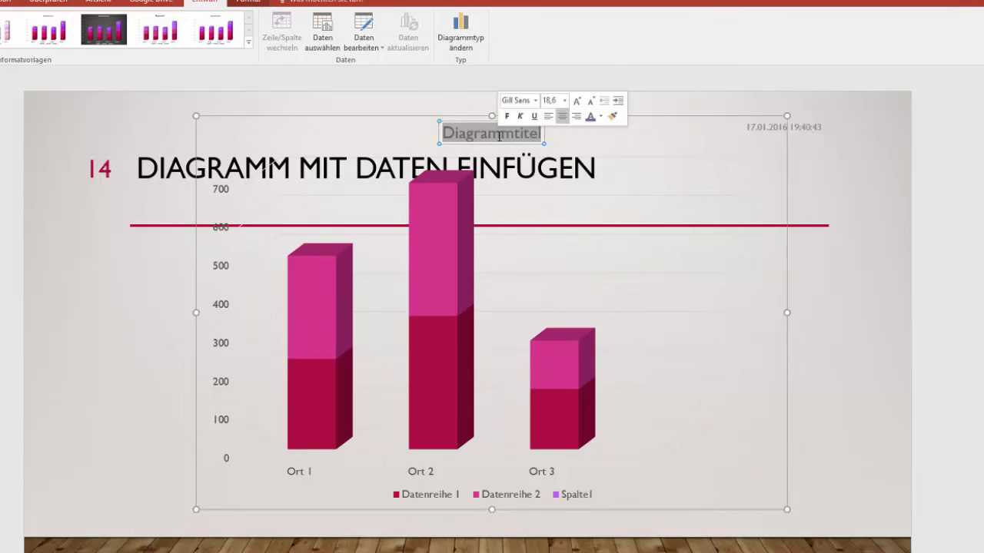
{"action": "type", "text": "Mä"}
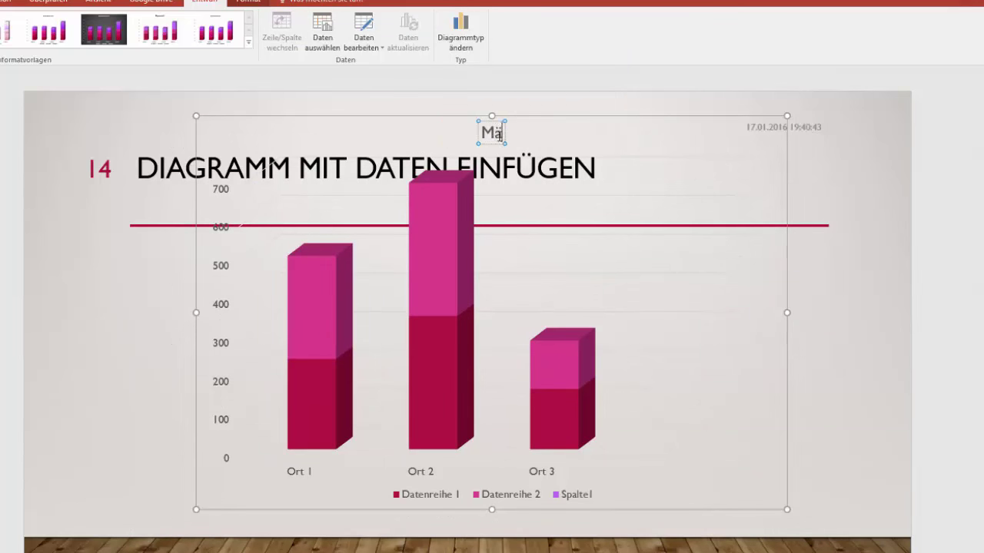
{"action": "type", "text": "nner F"}
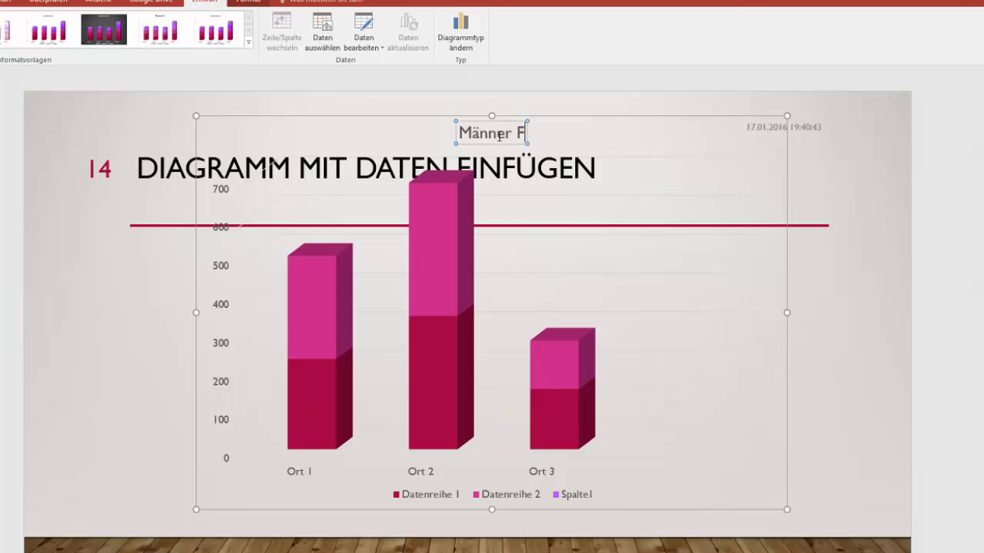
{"action": "key", "text": "BackSpace"}
{"action": "type", "text": "und F"}
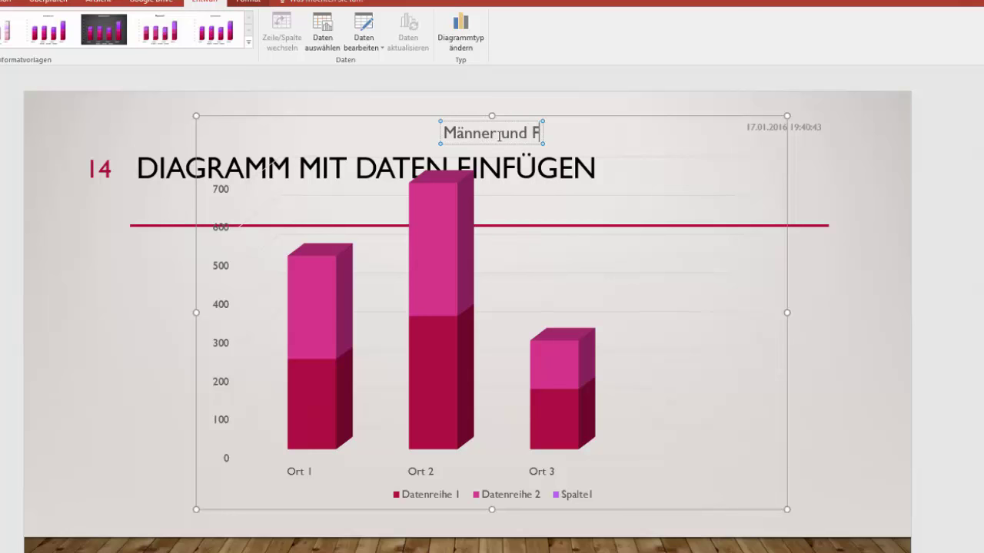
{"action": "type", "text": "rauen"}
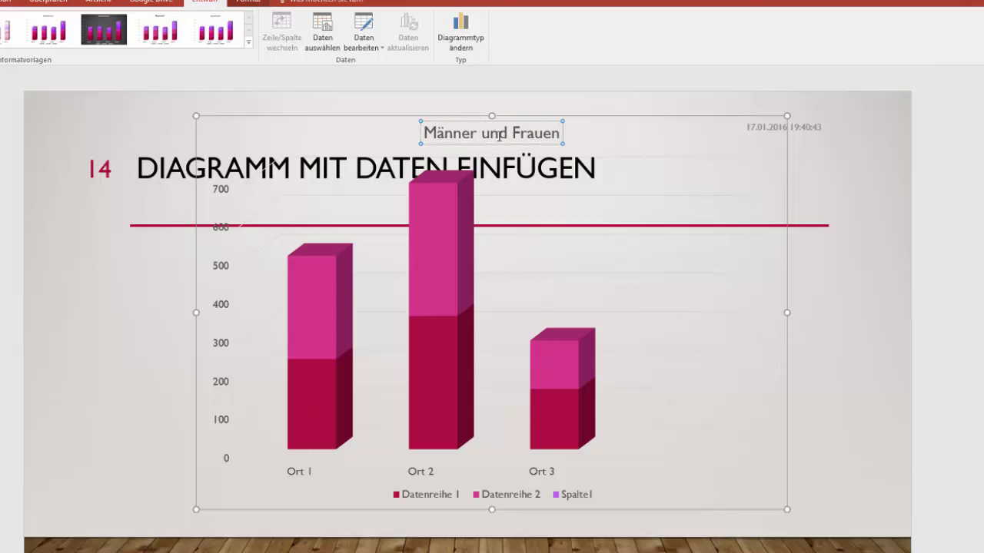
Shrink the chart from its top-left corner so it sits in the lower right of slide 14.
{"action": "left_click", "coordinate": [319, 323]}
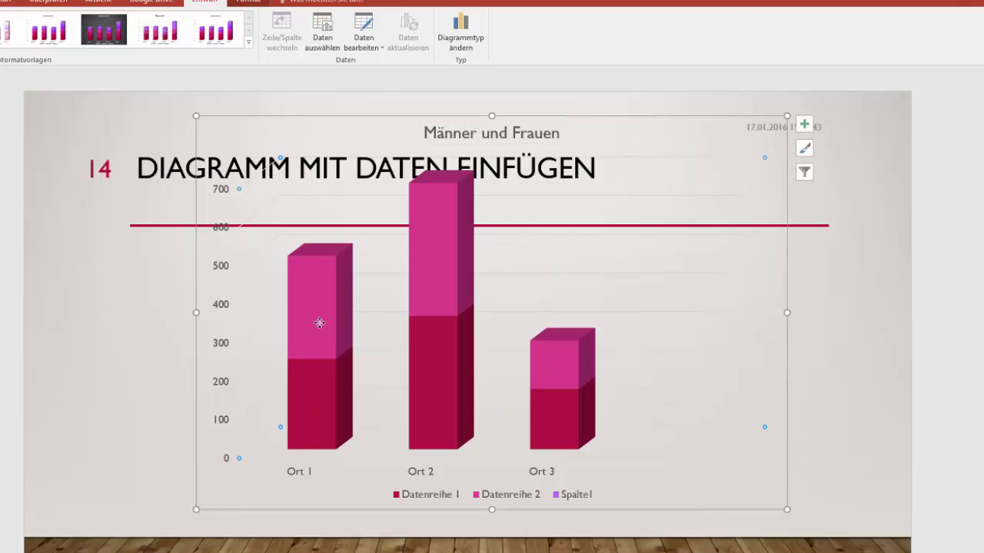
{"action": "left_click", "coordinate": [221, 145]}
{"action": "left_click_drag", "start_coordinate": [196, 116], "coordinate": [362, 273]}
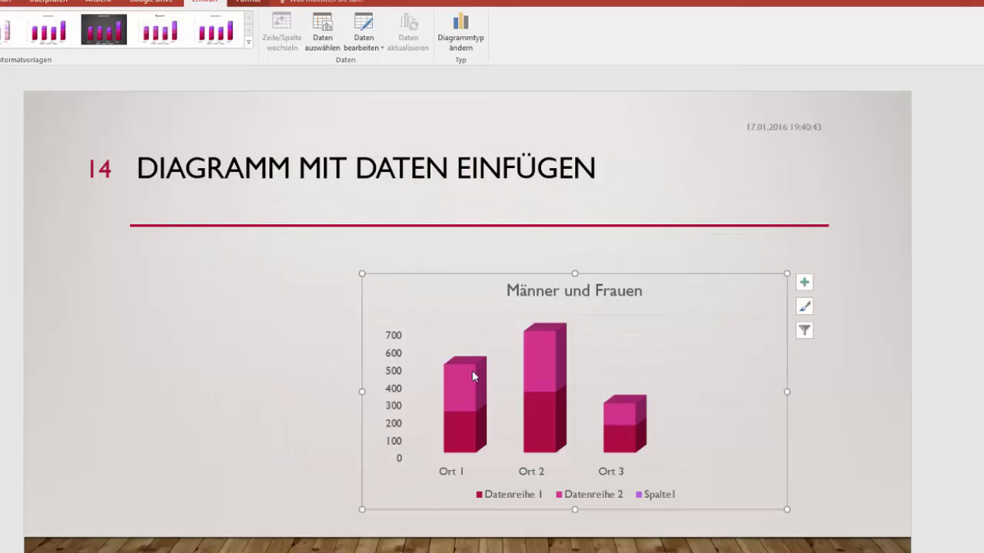
{"action": "left_click", "coordinate": [515, 495]}
{"action": "left_click", "coordinate": [515, 495]}
Widen the chart legend, shift it left beneath the columns, and deselect the chart.
{"action": "right_click", "coordinate": [517, 498]}
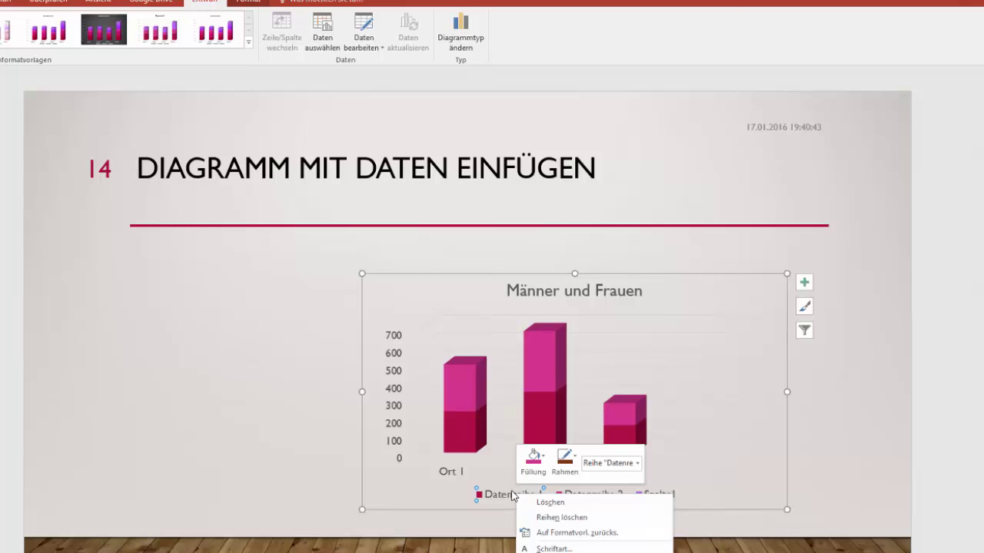
{"action": "left_click", "coordinate": [617, 465]}
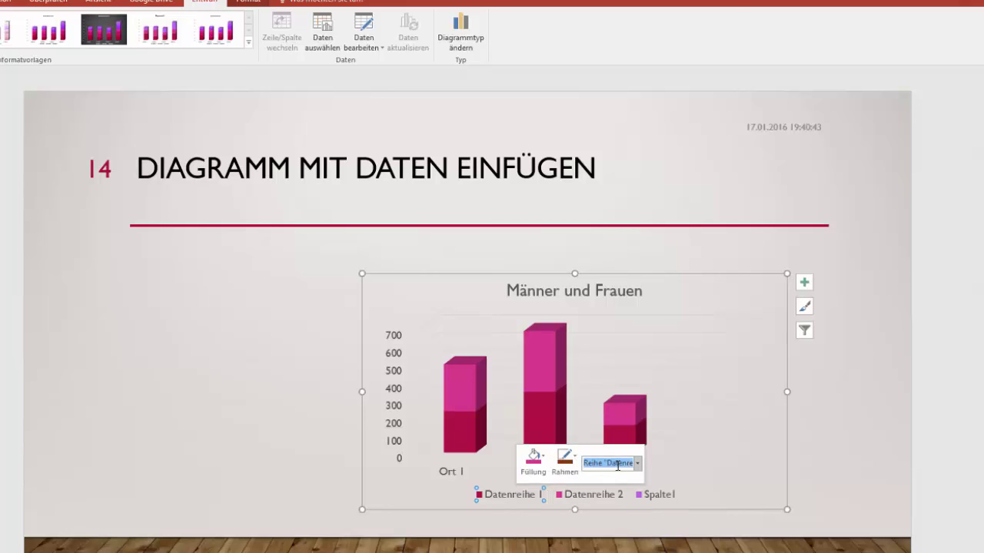
{"action": "left_click", "coordinate": [738, 414]}
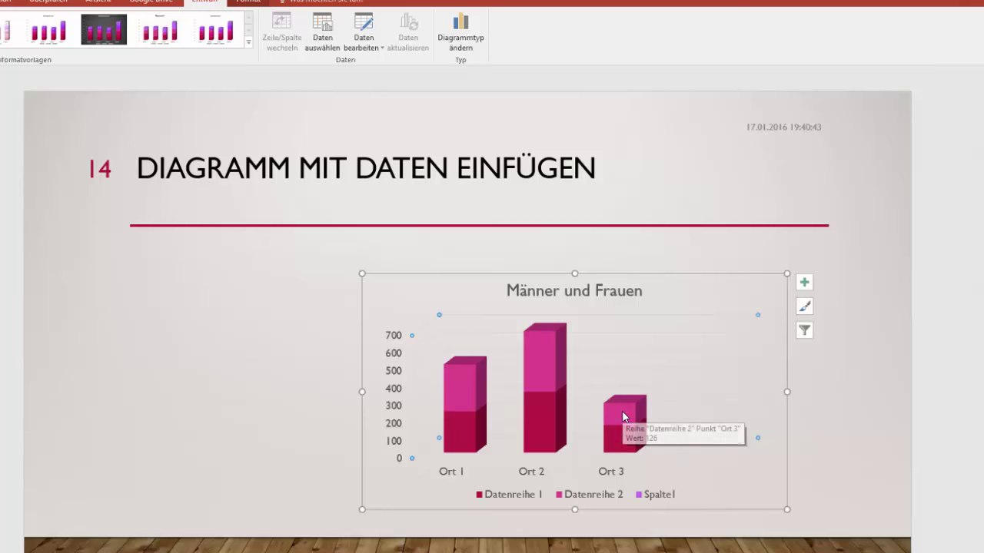
{"action": "left_click", "coordinate": [649, 499]}
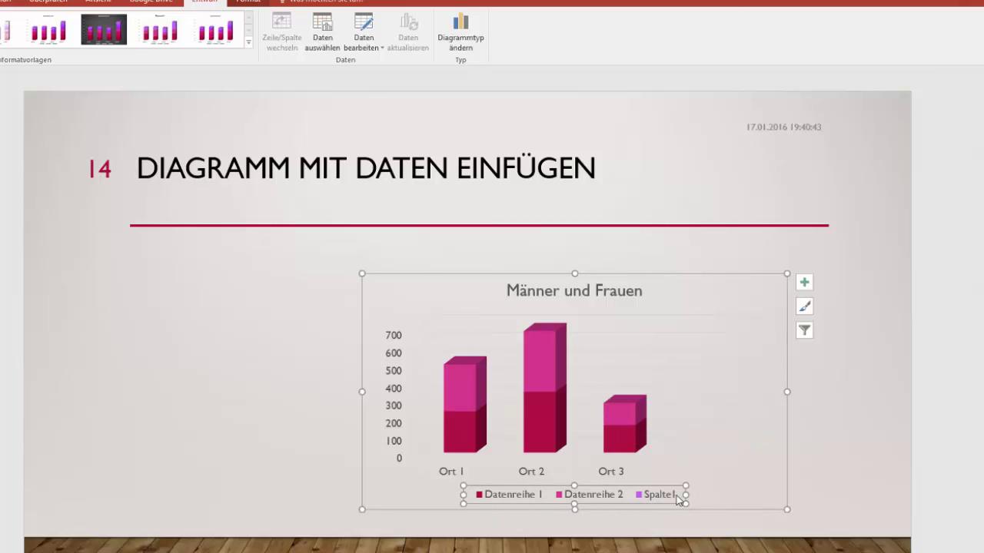
{"action": "left_click_drag", "start_coordinate": [685, 494], "coordinate": [730, 495]}
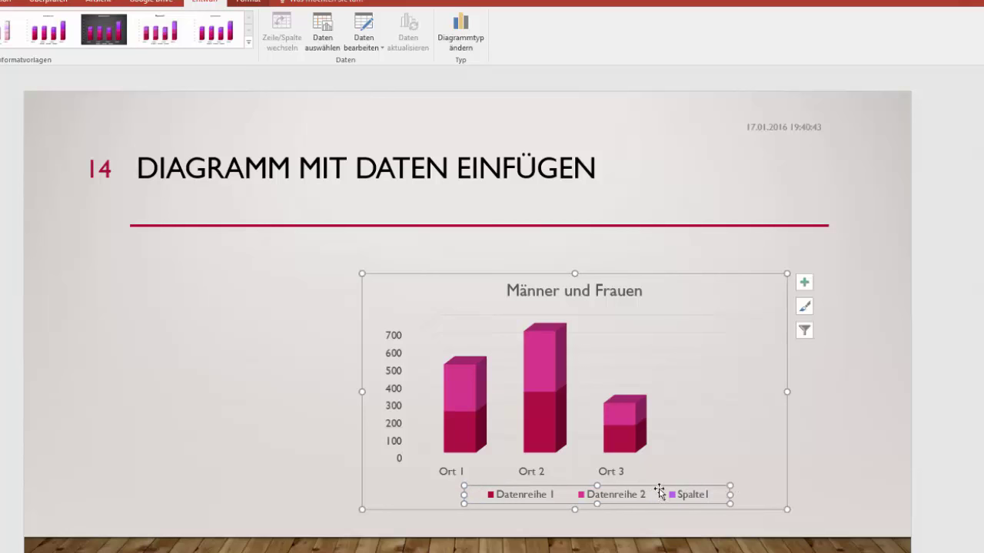
{"action": "left_click_drag", "start_coordinate": [644, 491], "coordinate": [609, 480]}
{"action": "left_click", "coordinate": [219, 371]}
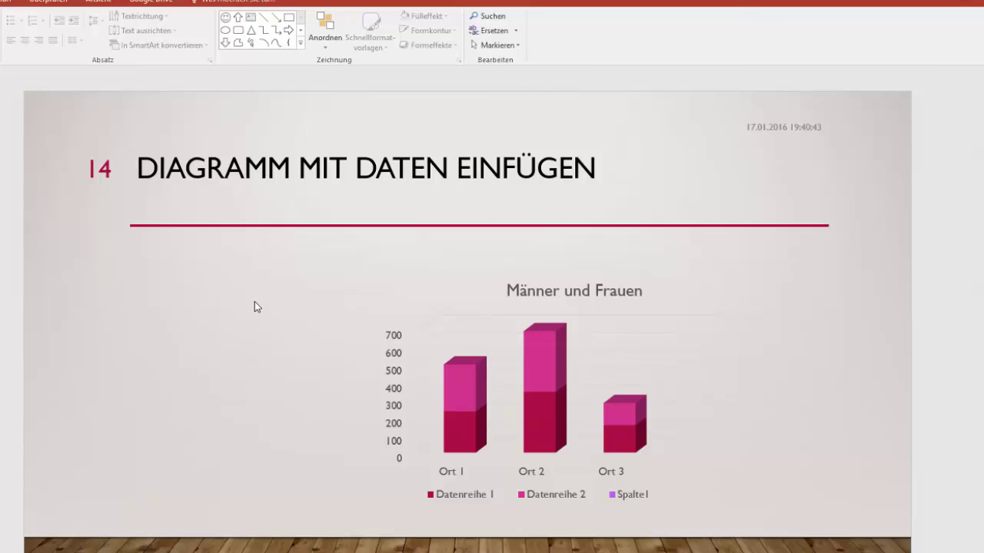
{"action": "left_click", "coordinate": [436, 350]}
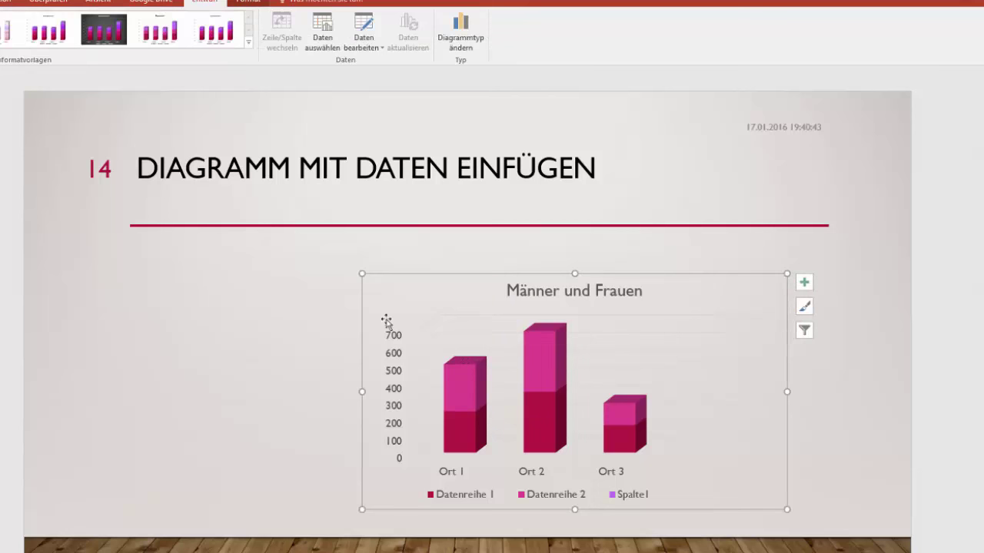
{"action": "left_click", "coordinate": [306, 310]}
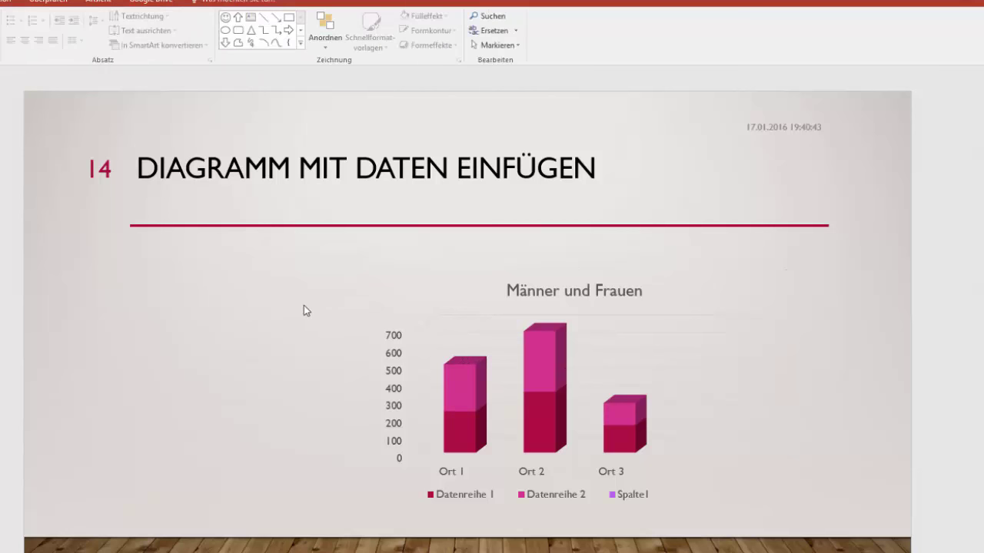